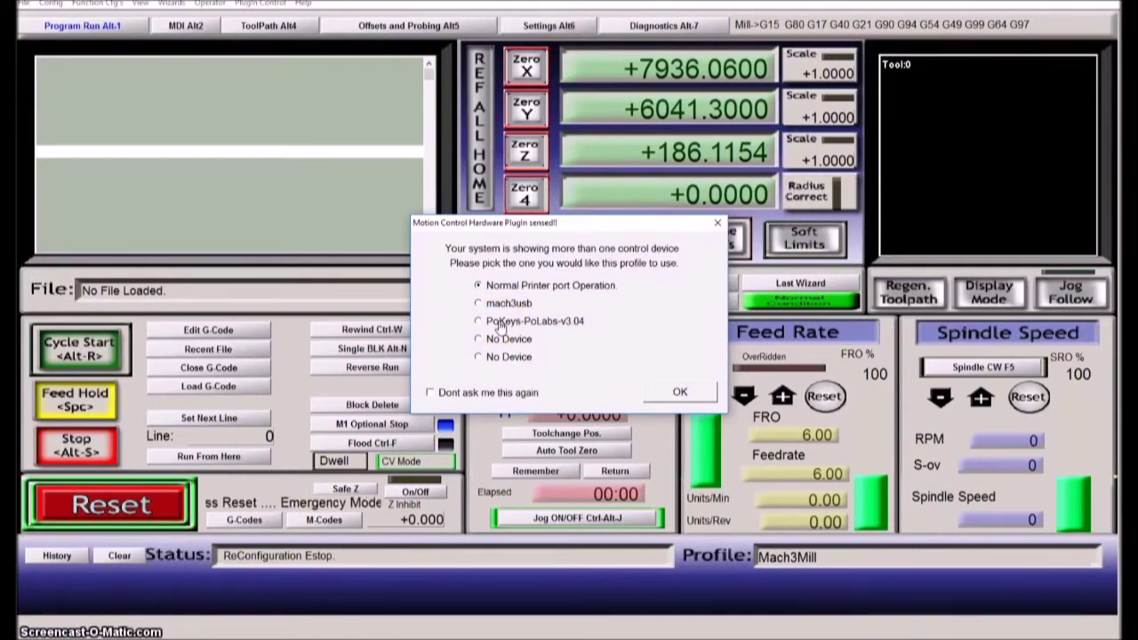
Choose PoKeys-PoLabs-v3.04 as the Mach3Mill profile's motion control device and confirm
left_click(499, 323)
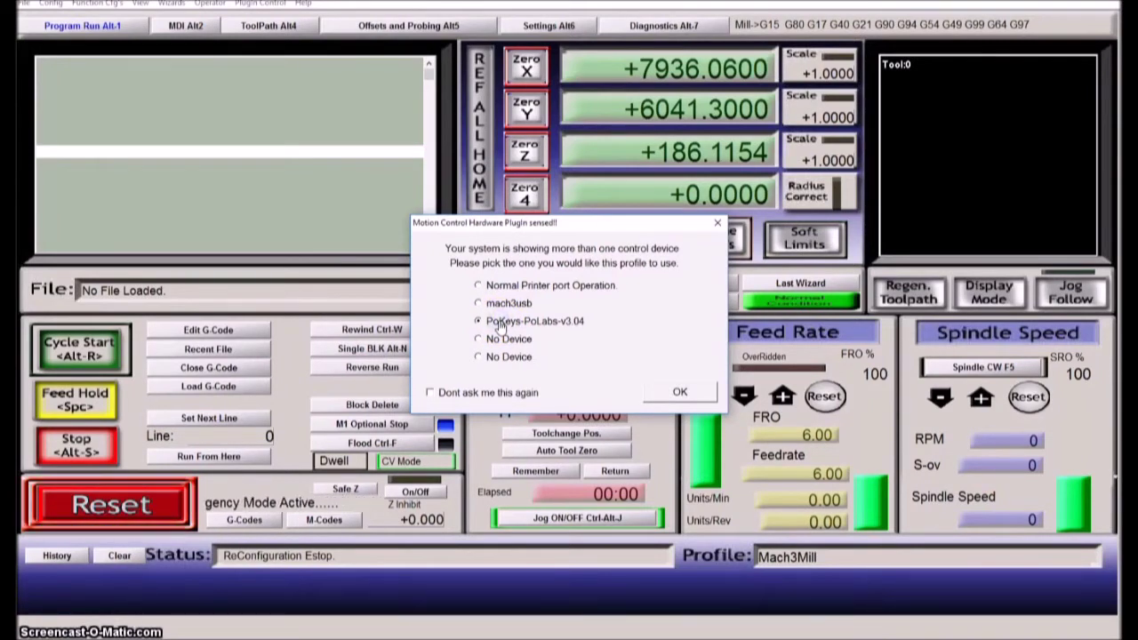
left_click(682, 396)
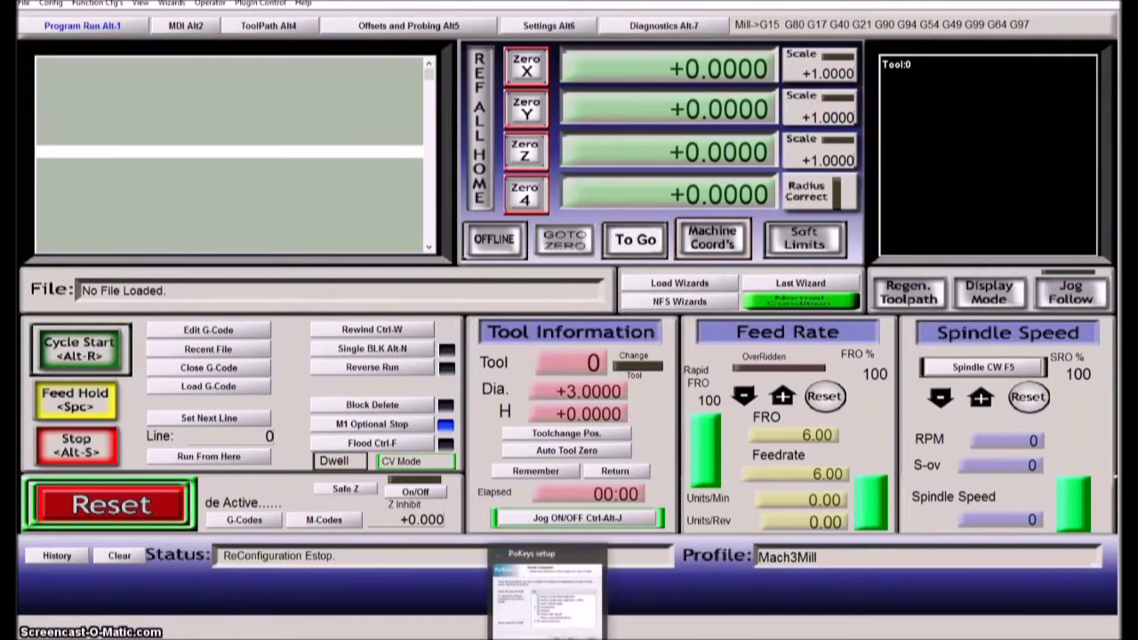
From the PoKey folder, launch the PoKeys v4.2.19 installer and cancel it
key("alt+Tab")
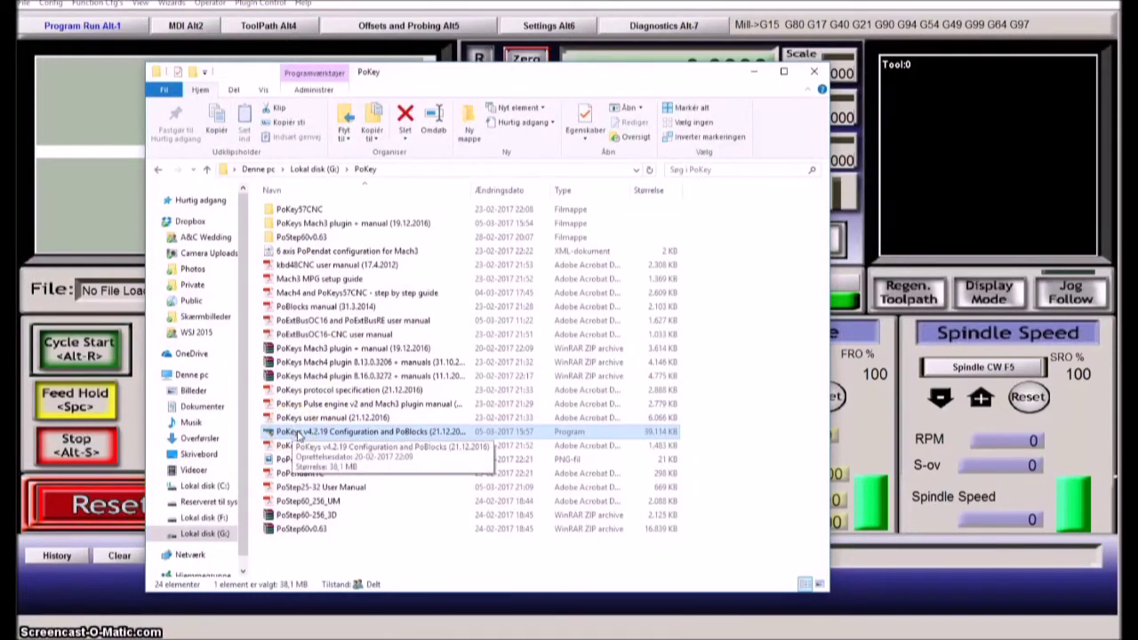
left_click(313, 437)
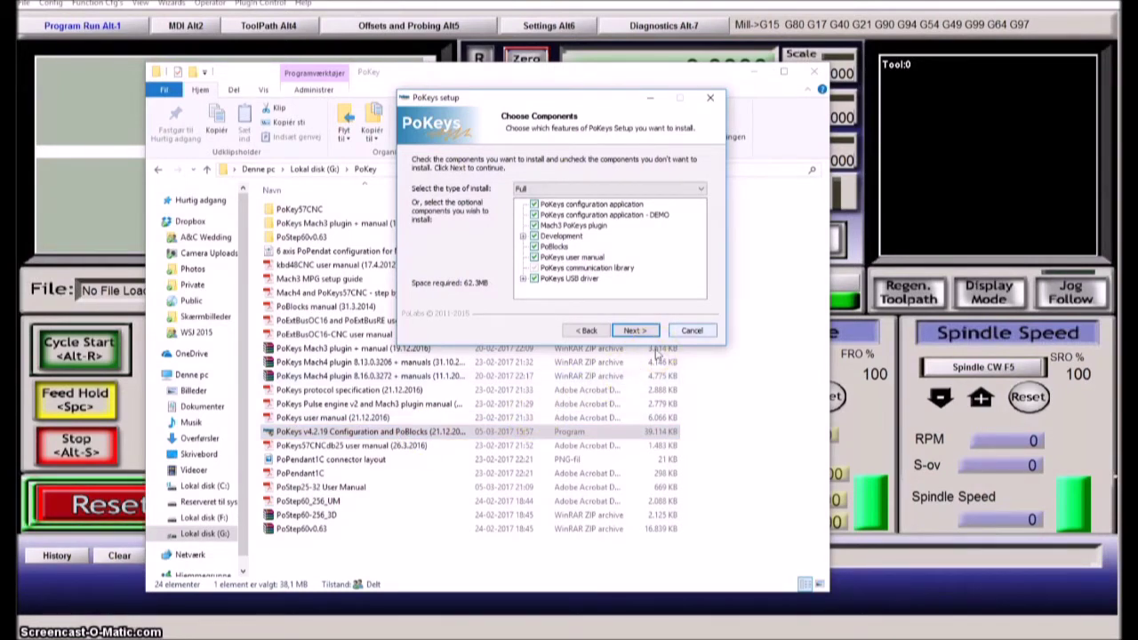
left_click(691, 330)
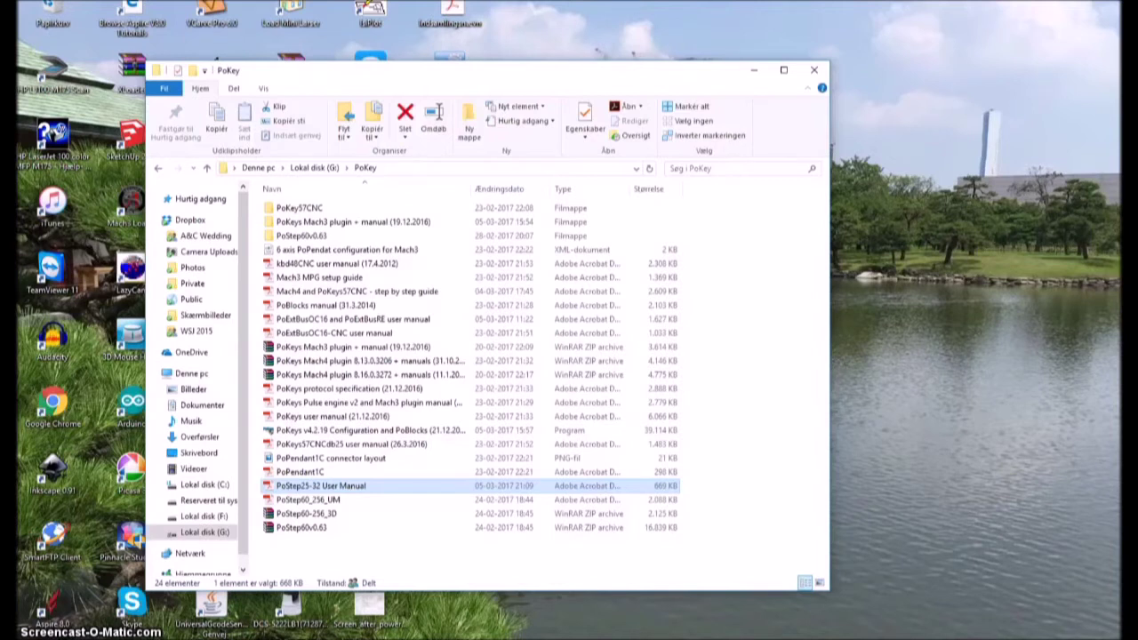
Launch the PoKeys configuration app from the Start menu's PoKeys group
key("super")
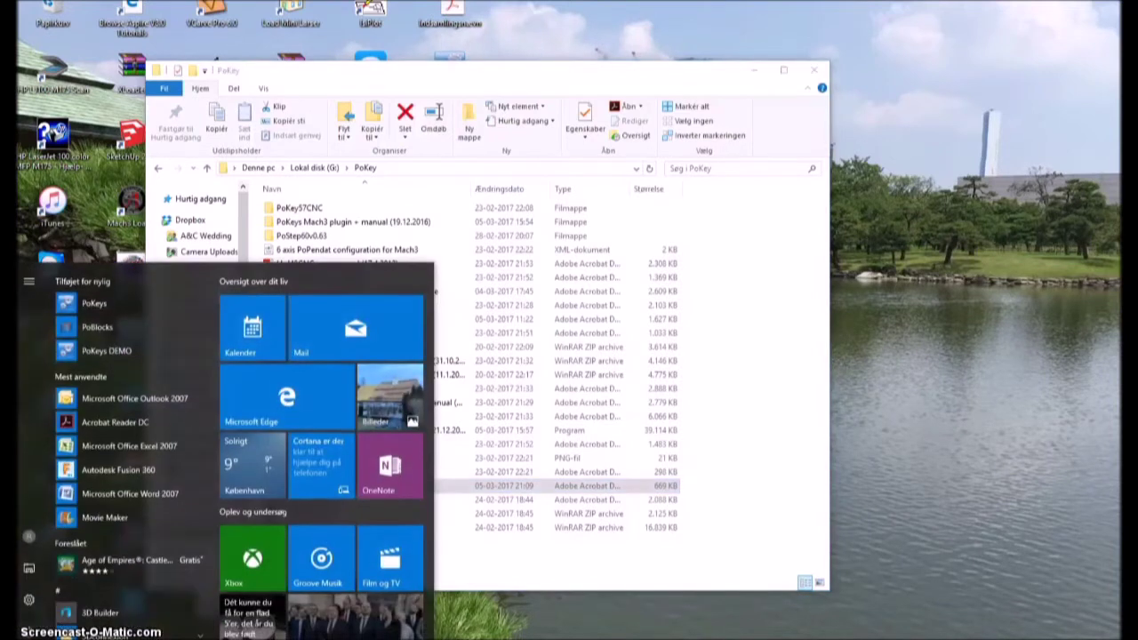
left_click(87, 590)
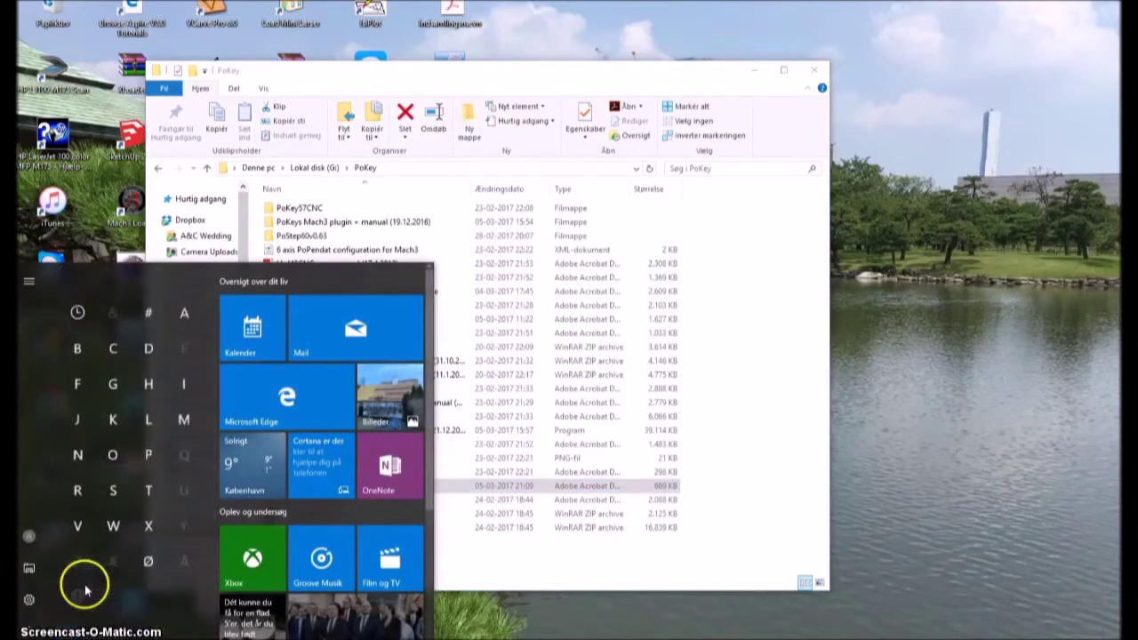
left_click(156, 455)
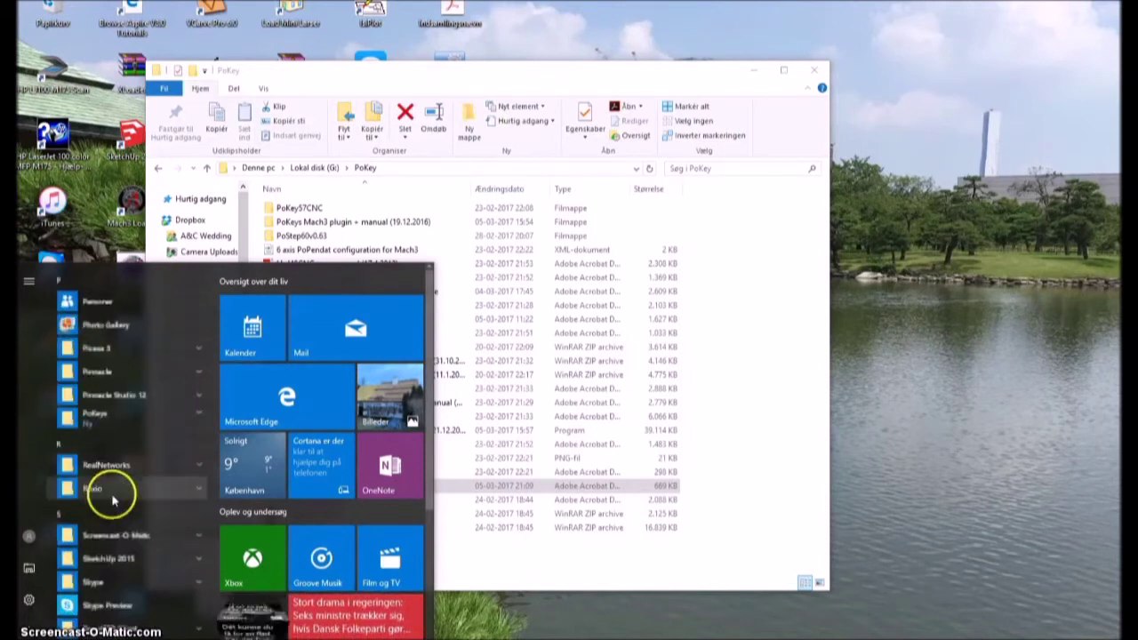
left_click(100, 416)
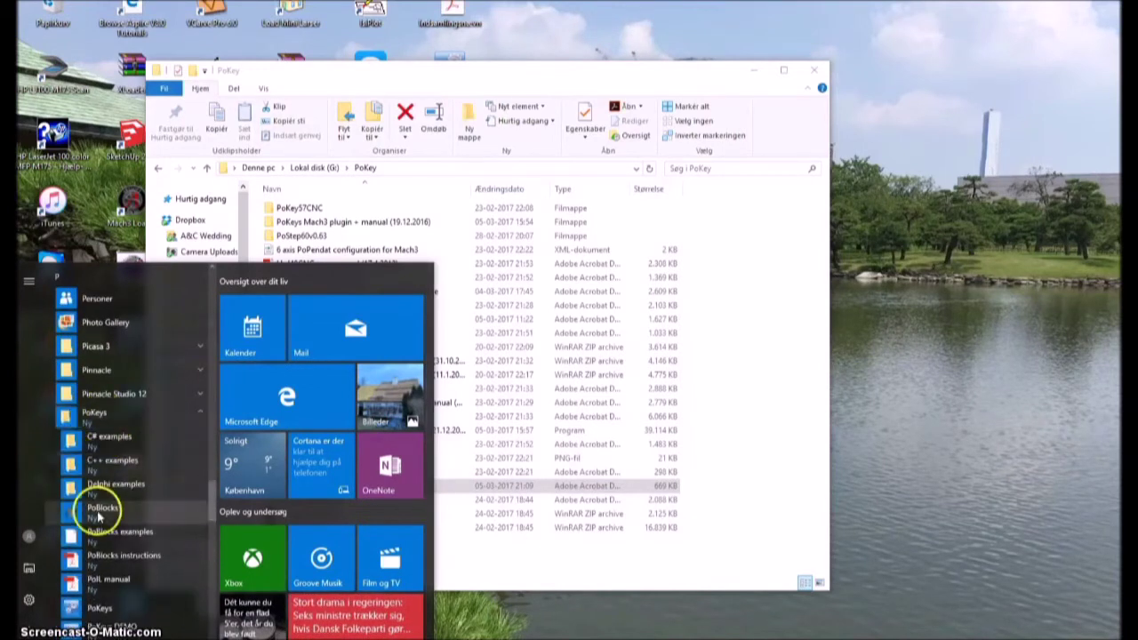
scroll(98, 513, "down", 3)
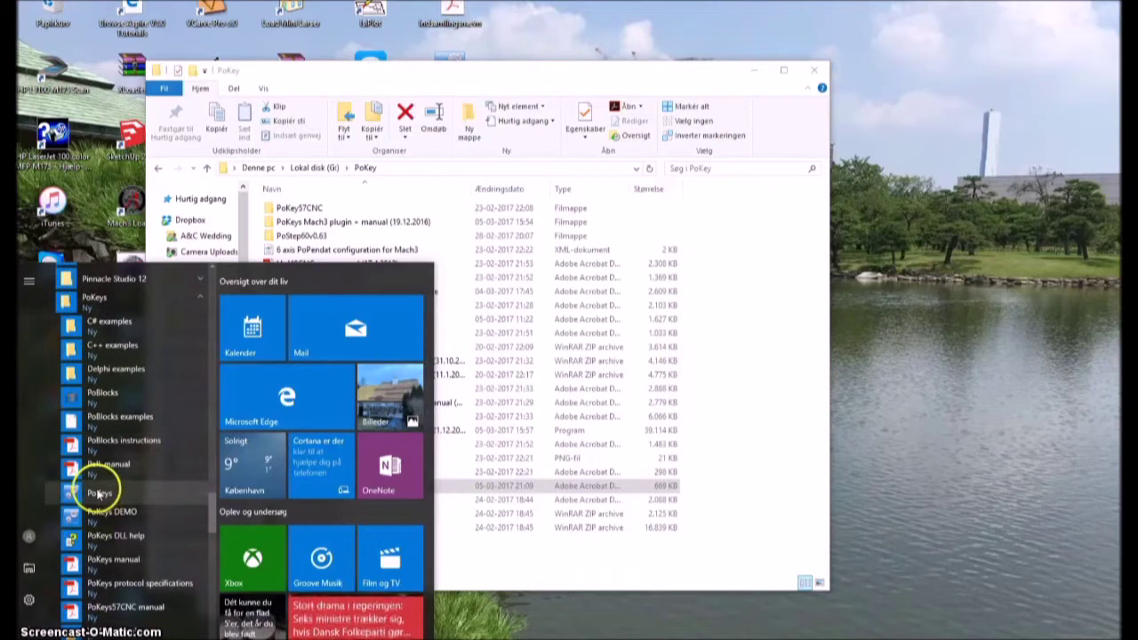
left_click(99, 496)
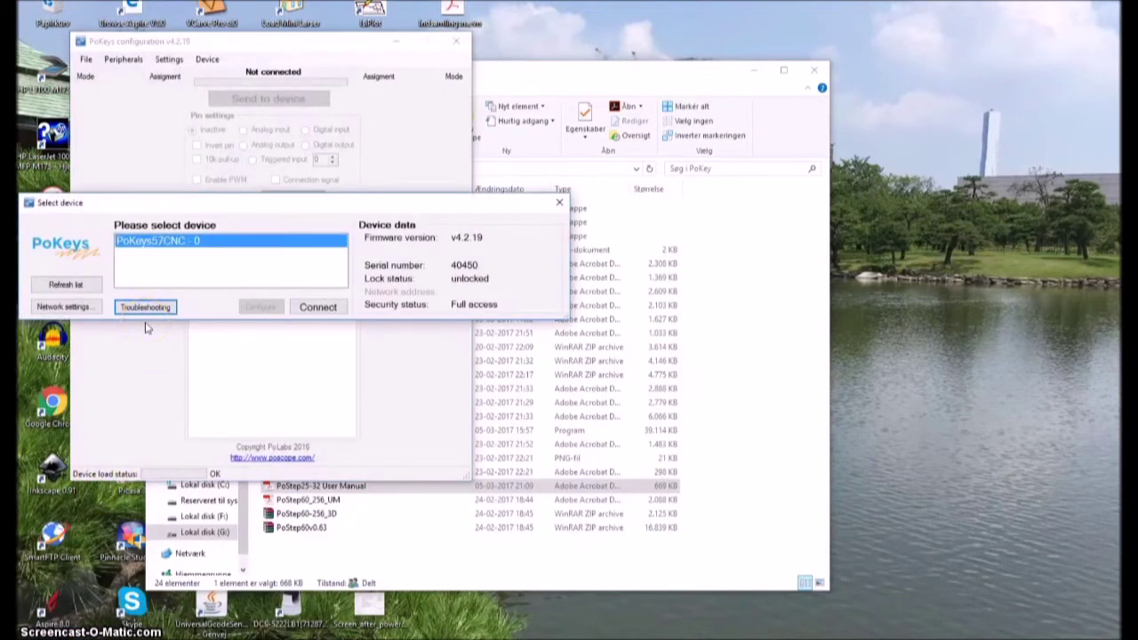
Connect to the PoKeys57CNC device and inspect the settings of pins 10 and 5
left_click(174, 252)
left_click(185, 240)
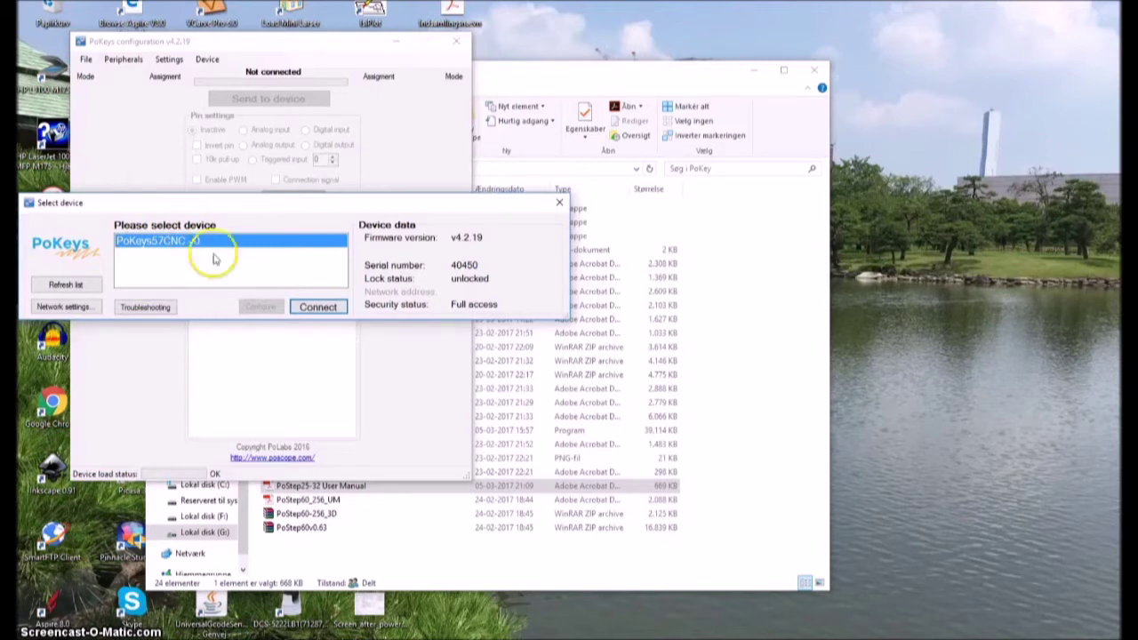
left_click(318, 306)
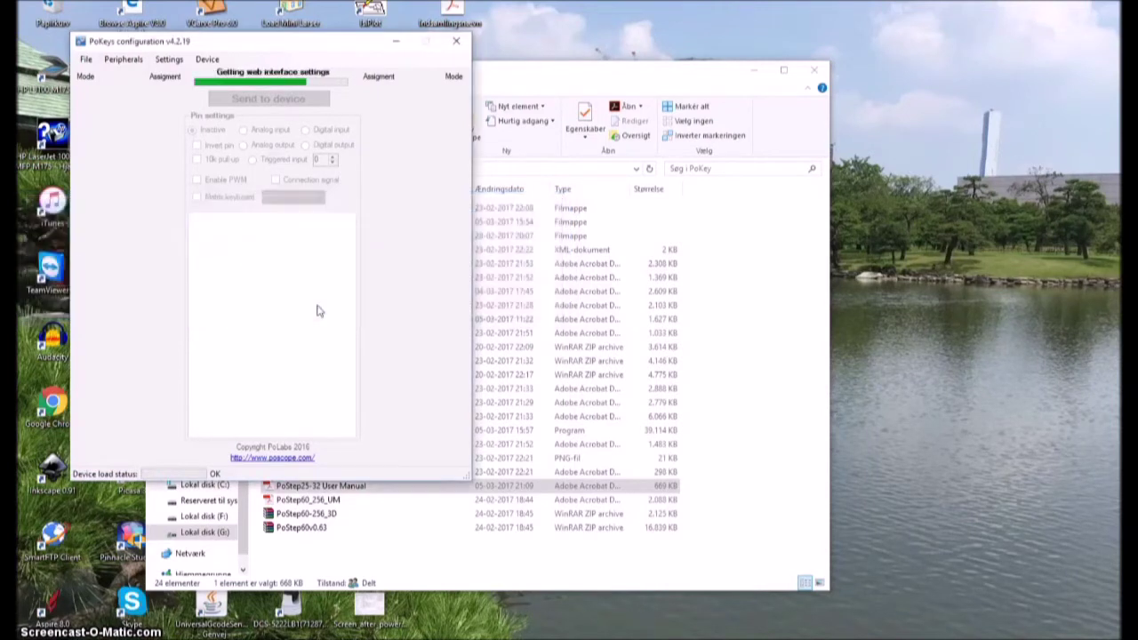
left_click(136, 214)
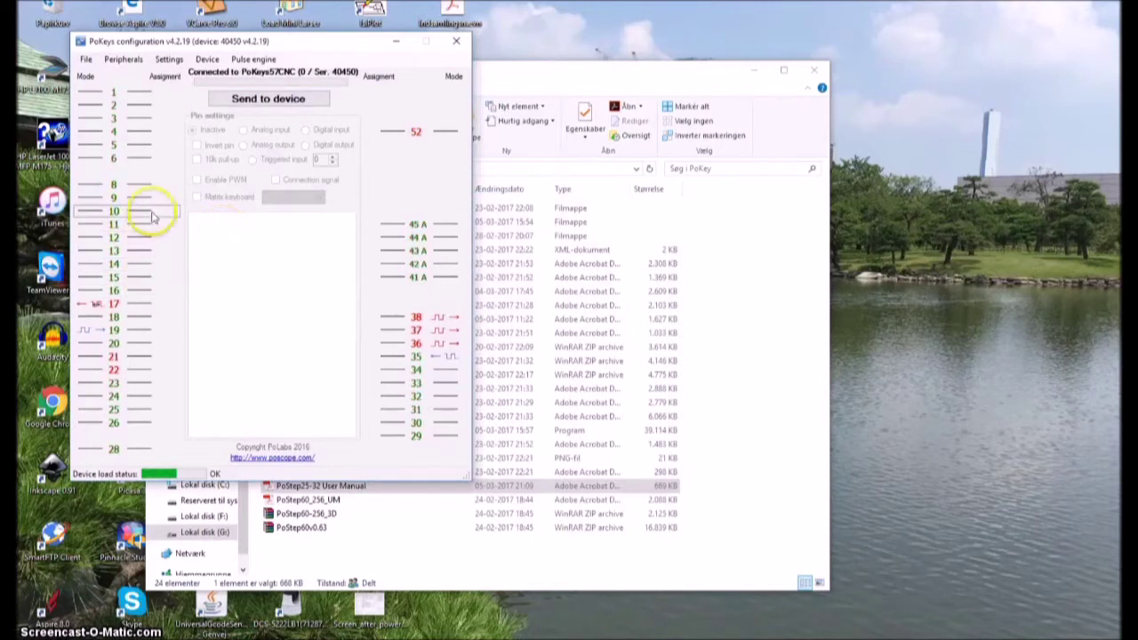
left_click(138, 144)
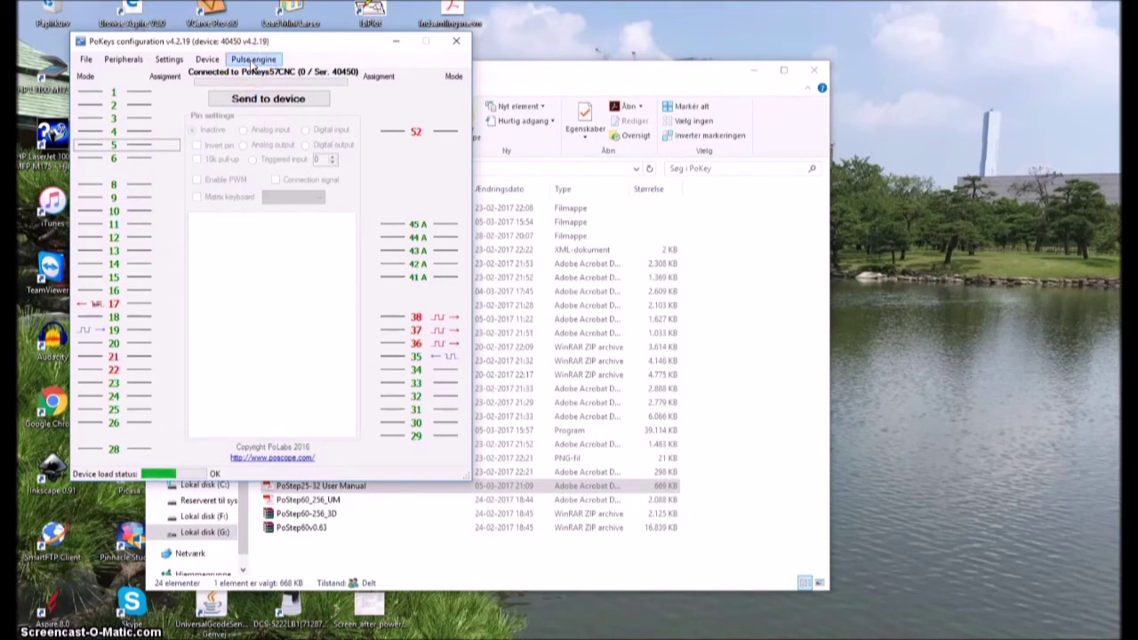
Open the Pulse engine window and review the Axis X, Y and Z settings
left_click(255, 61)
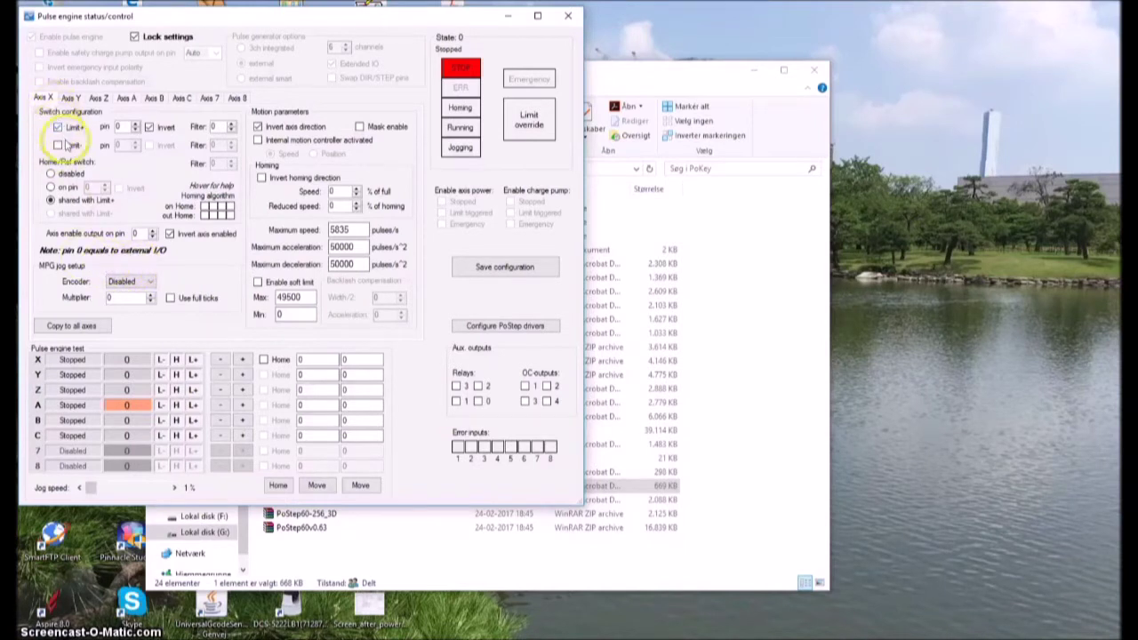
left_click(71, 99)
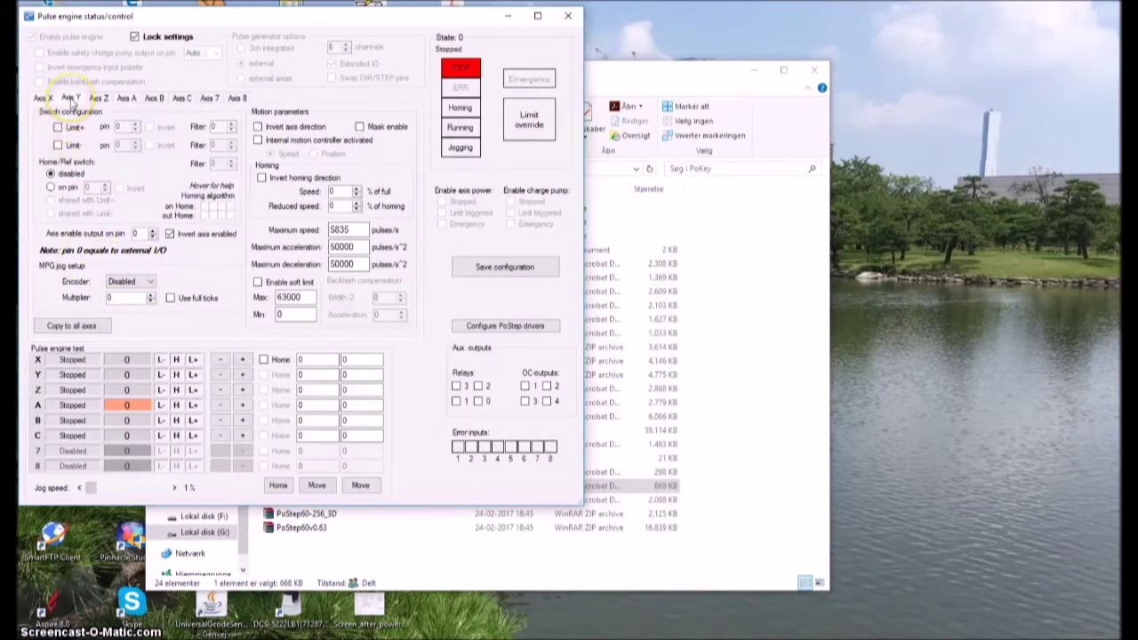
left_click(98, 97)
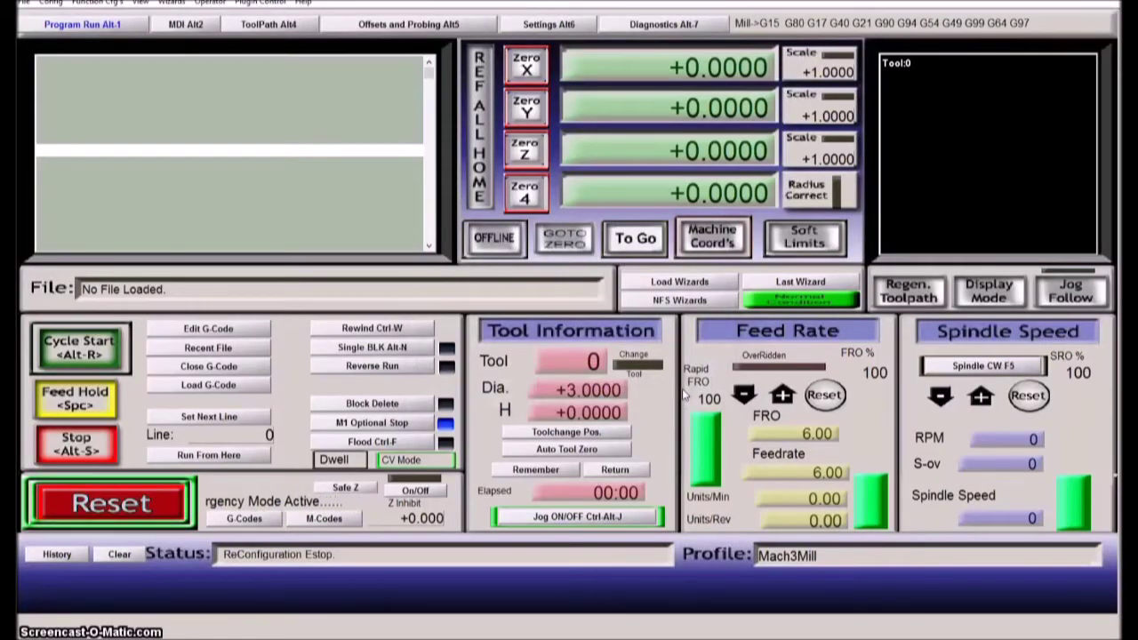
Reset Mach3's emergency stop and open the Config Plugins list
left_click(126, 504)
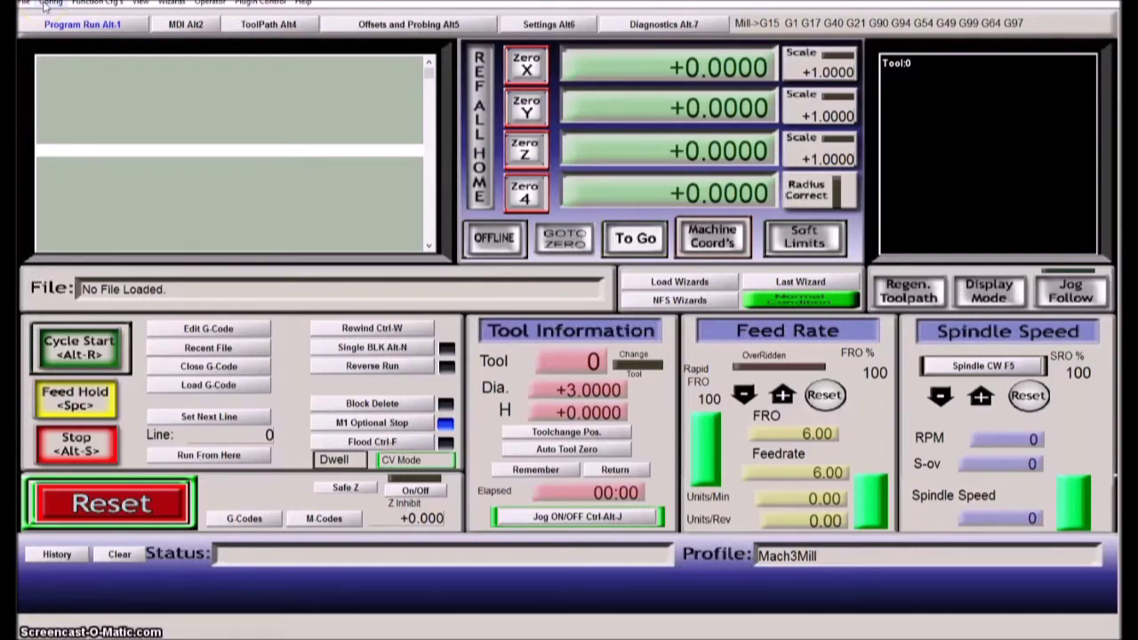
left_click(46, 4)
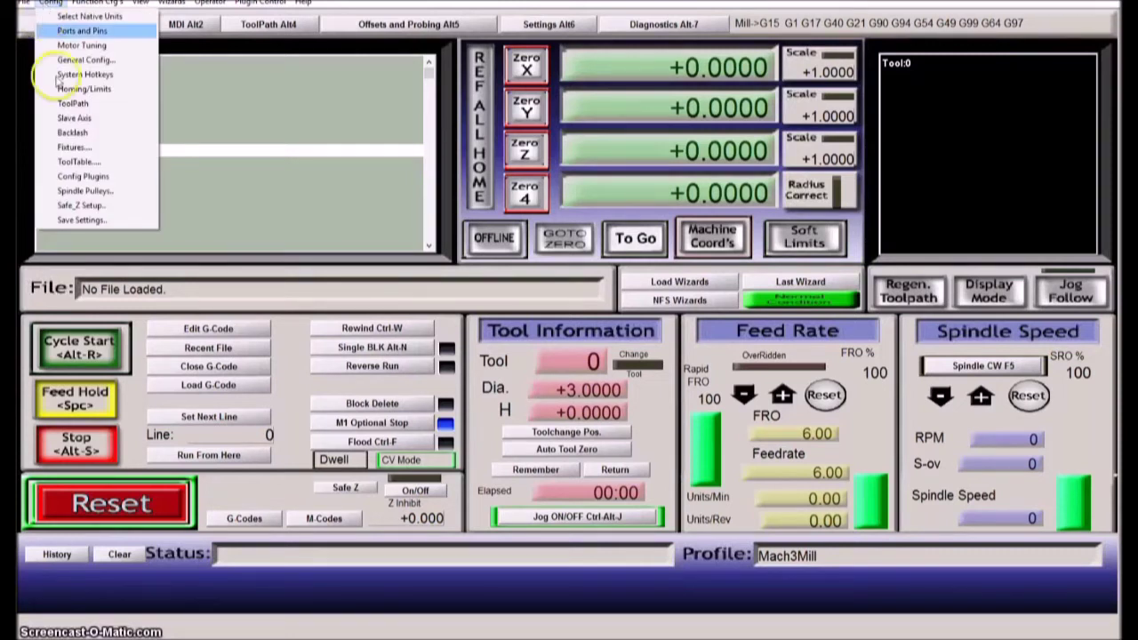
left_click(71, 176)
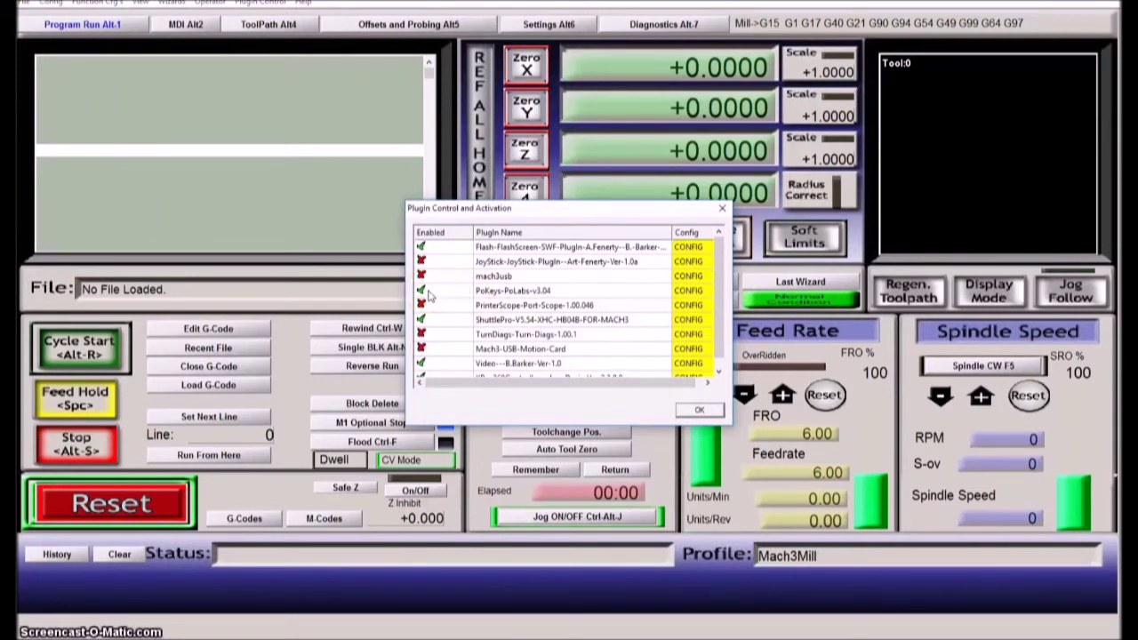
Open the PoKeys plugin's Device settings for PoKeys57CNC and move the window up-left
left_click(691, 292)
left_click(566, 282)
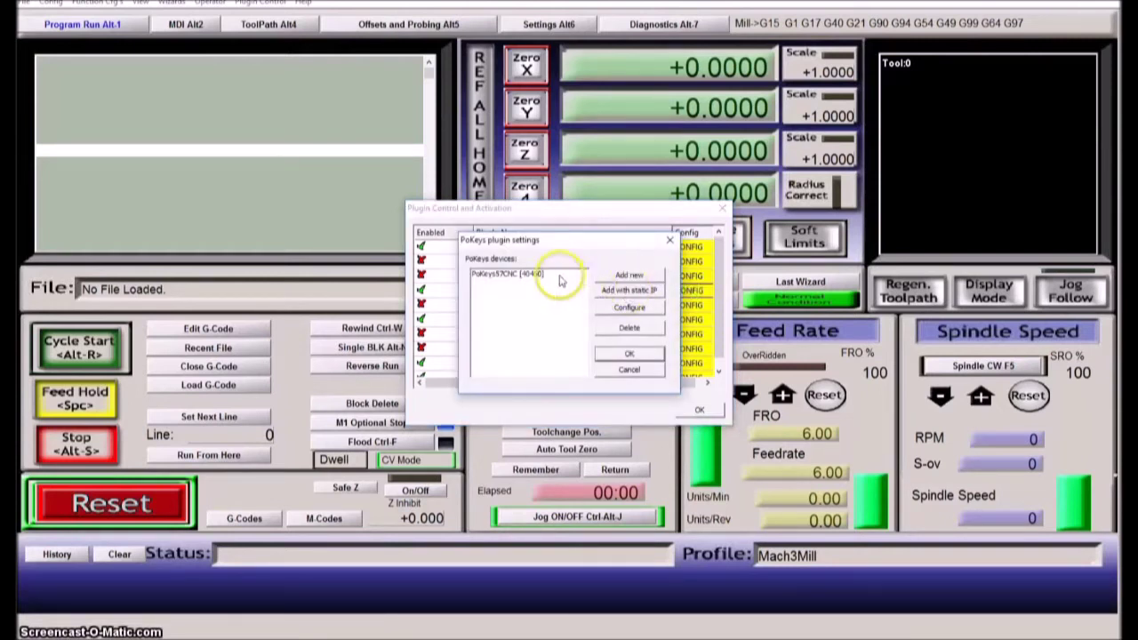
left_click(626, 307)
left_click_drag(514, 140, 470, 95)
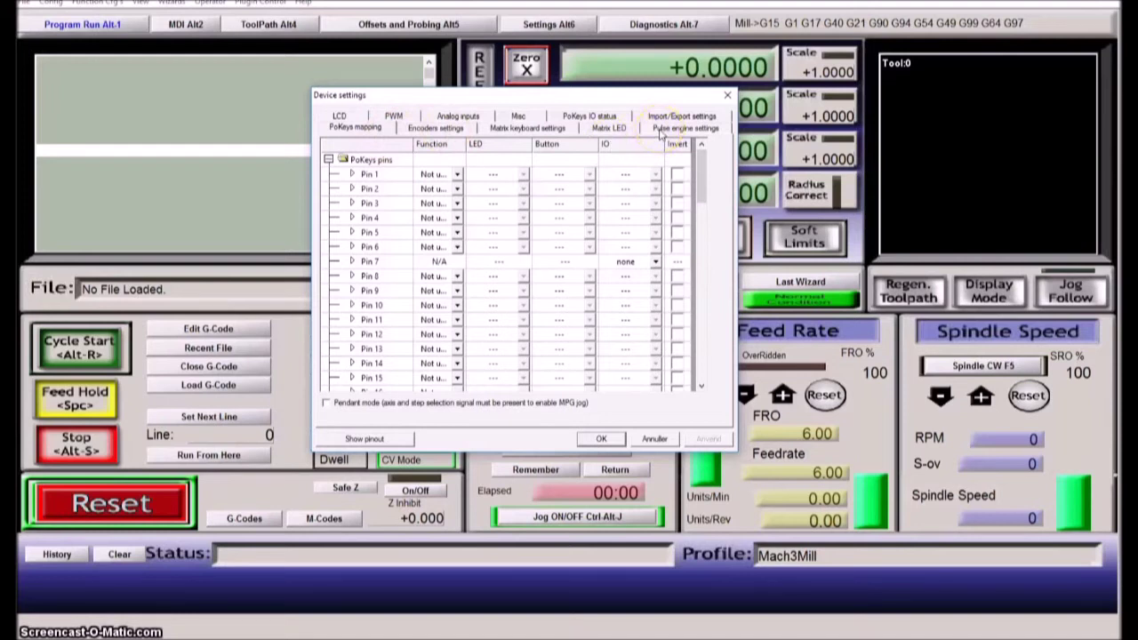
On Pulse engine settings, check the X Limit+ and probing inputs and enable Z output active low
left_click(660, 129)
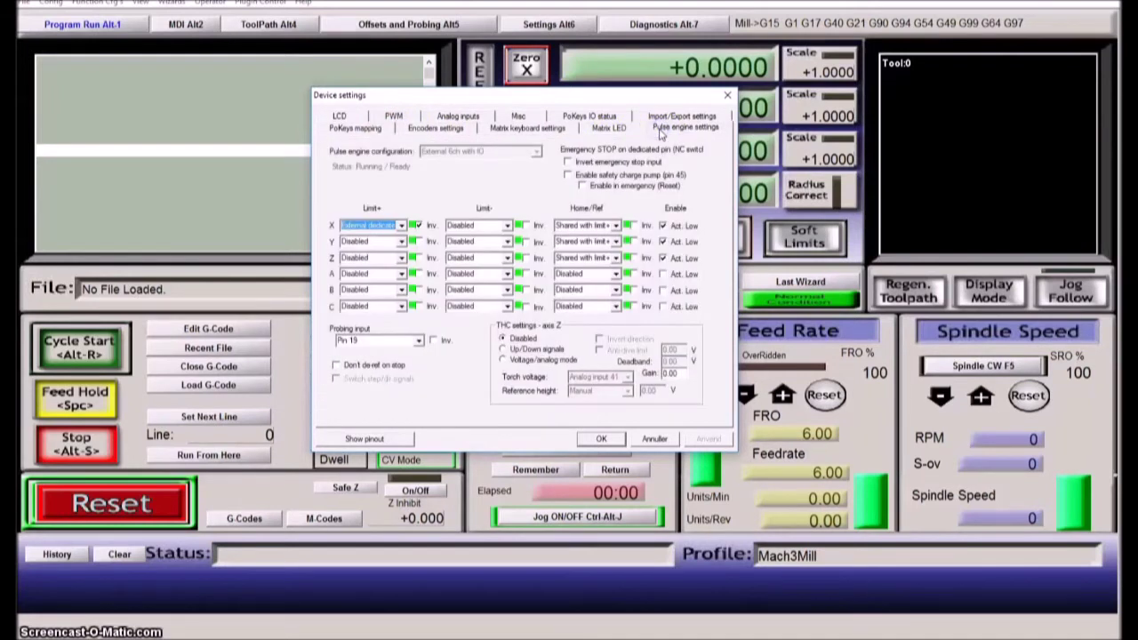
left_click(355, 225)
left_click(370, 223)
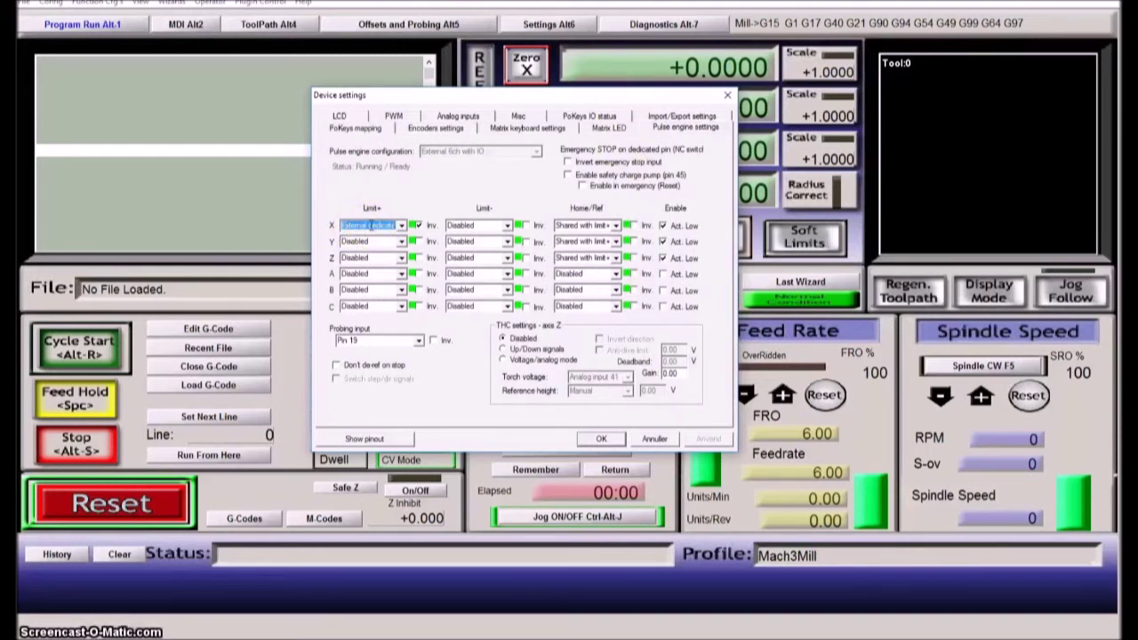
left_click(355, 342)
left_click(363, 341)
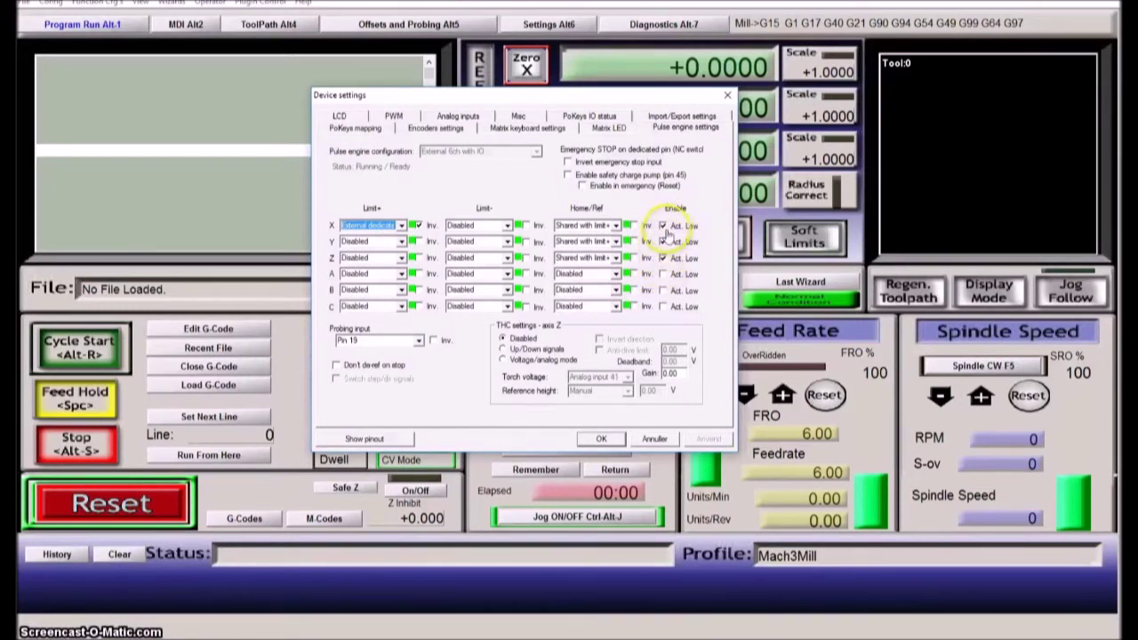
left_click(663, 257)
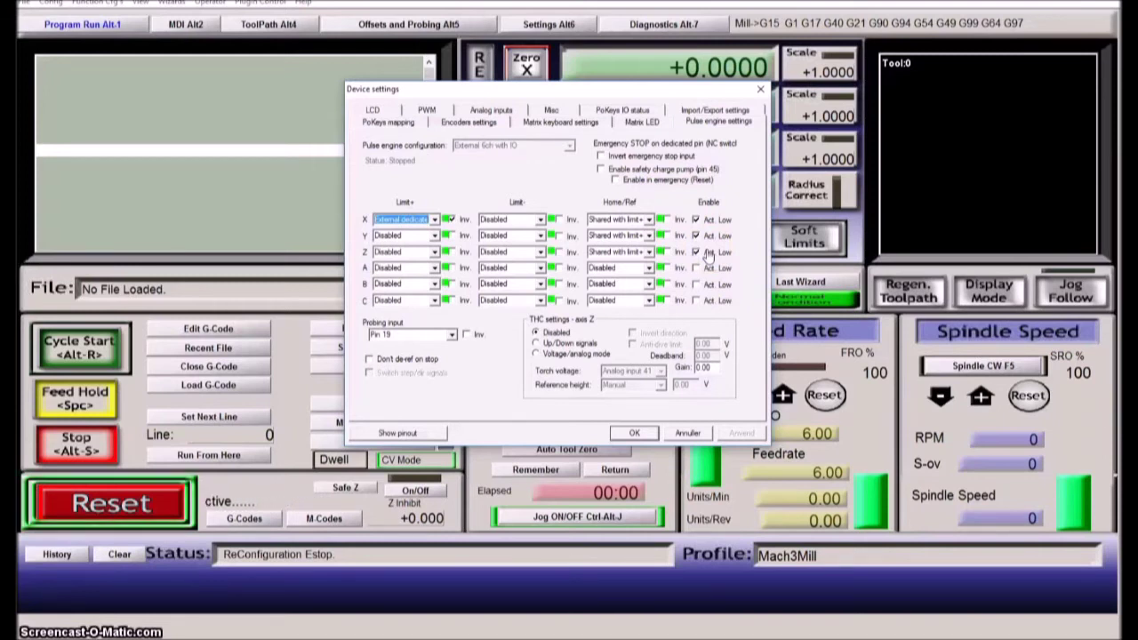
left_click(80, 551)
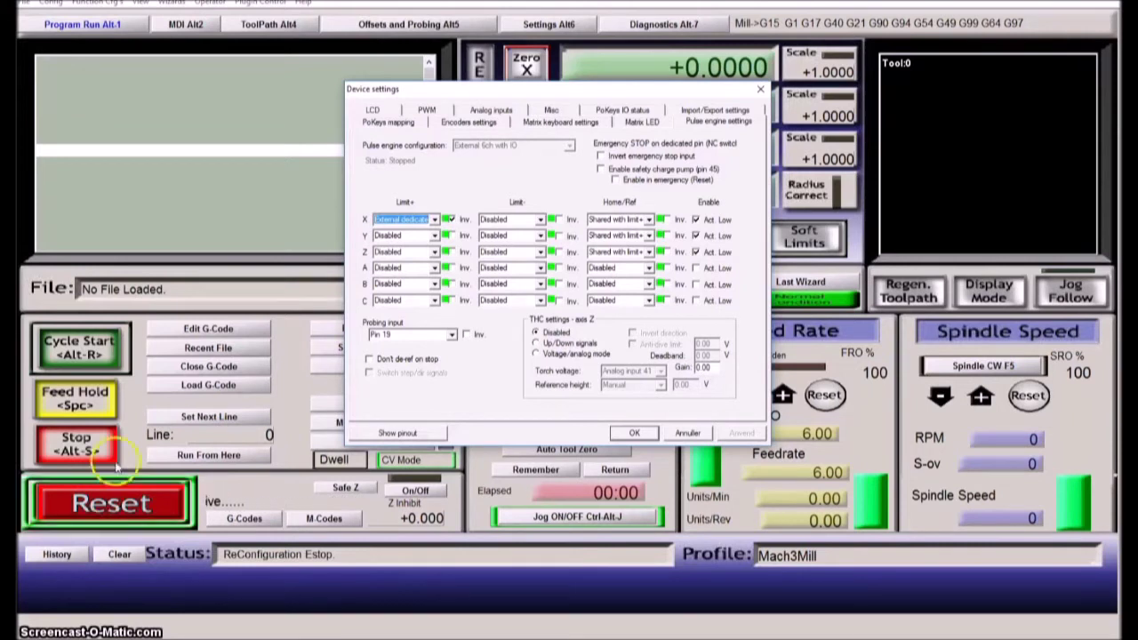
Show the PoKeys mapping list and expand Pulse engine > Outputs
left_click(386, 122)
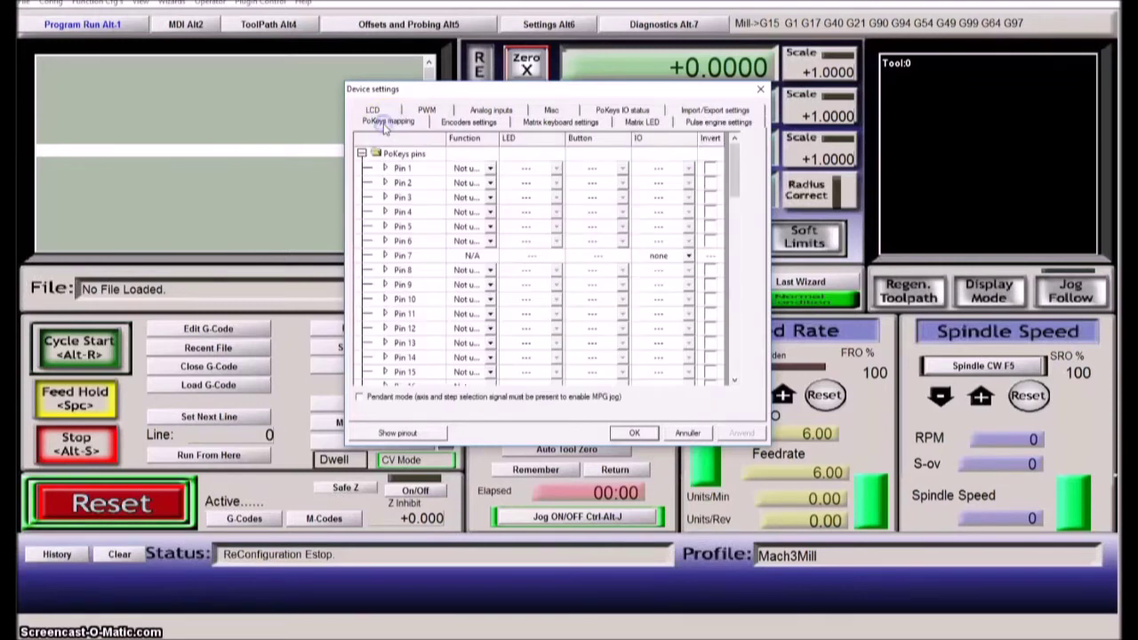
scroll(383, 183, "down", 8)
scroll(383, 183, "down", 10)
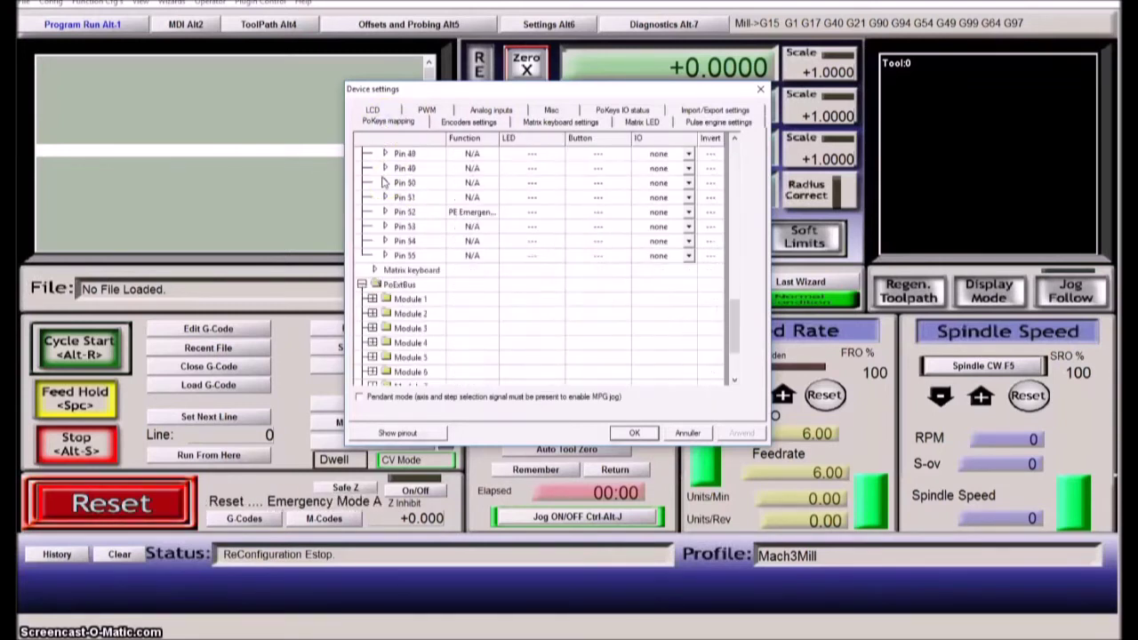
left_click(340, 373)
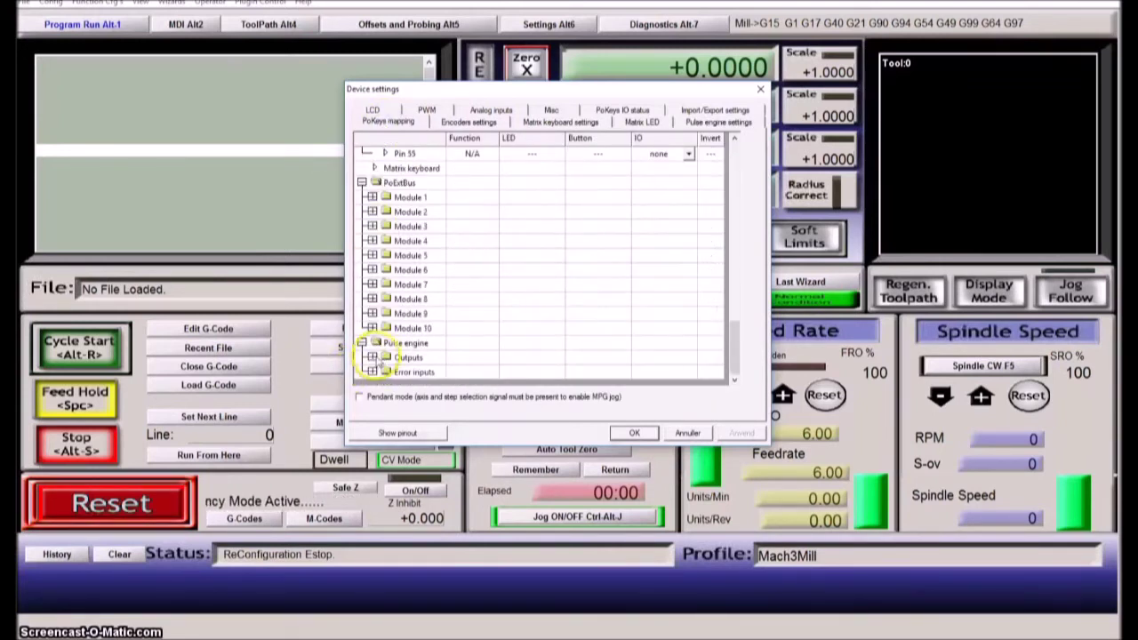
left_click(372, 357)
Map Relay 1 to LED 11: Spindle ON and Relay 2 to LED 13: Flood
left_click(422, 259)
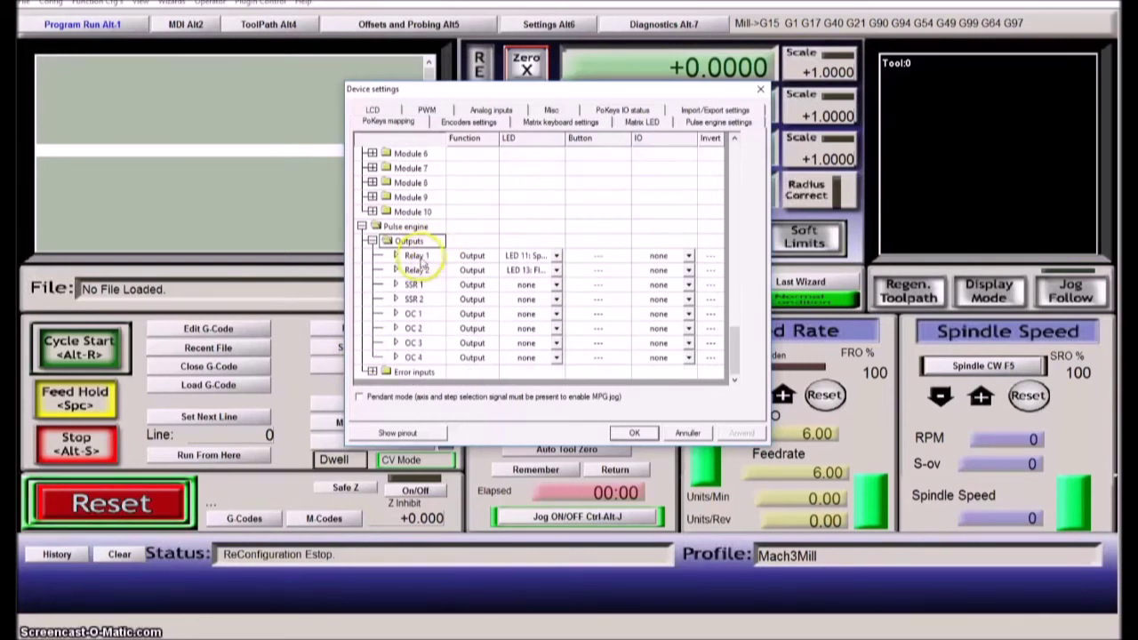
left_click(460, 267)
left_click(519, 256)
left_click(555, 256)
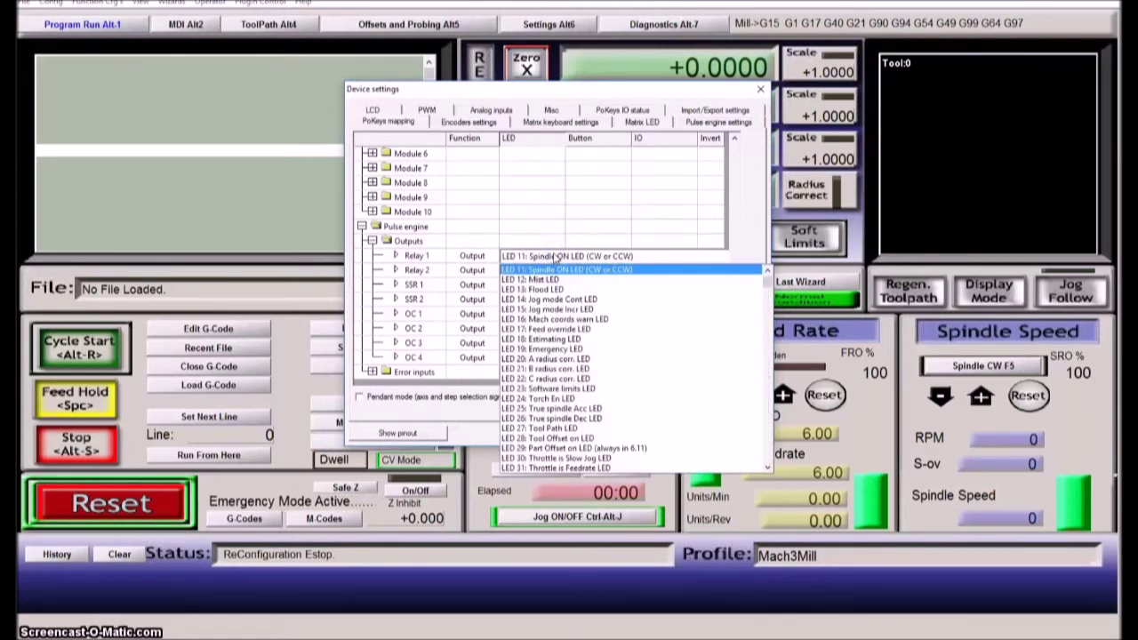
left_click(554, 258)
left_click(555, 256)
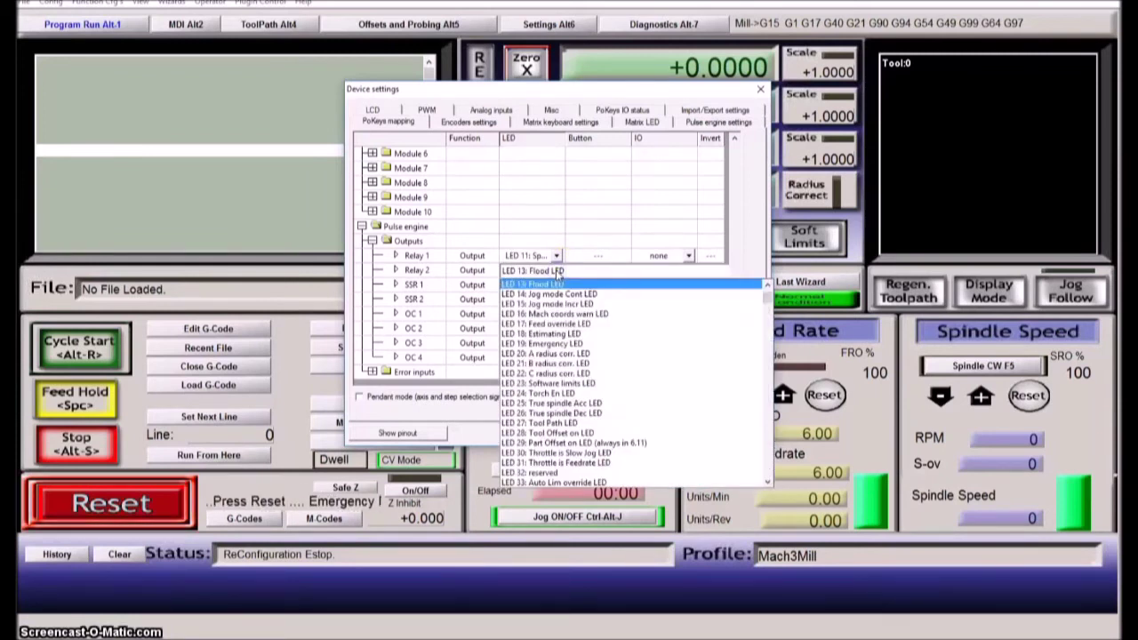
left_click(559, 282)
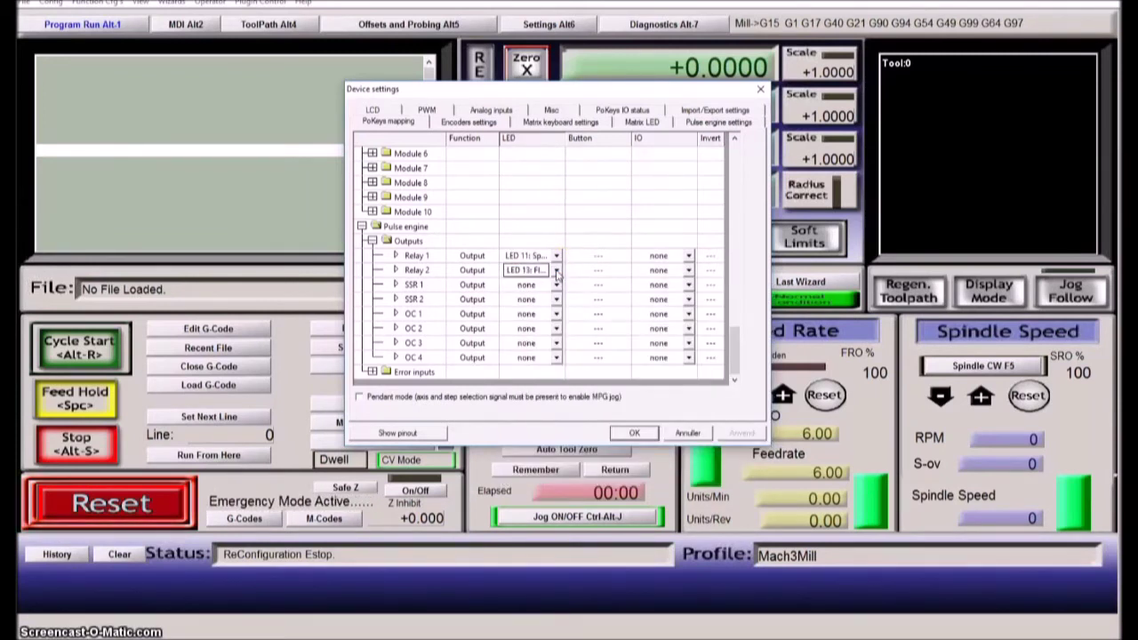
left_click(686, 435)
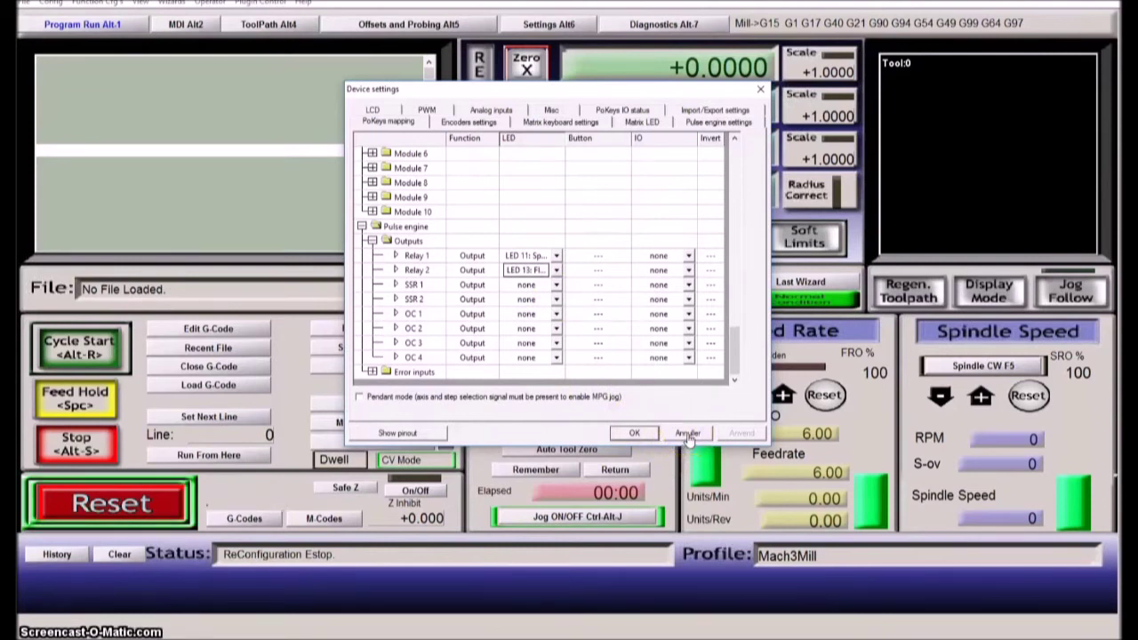
Close the PoKeys device settings, plugin settings and plugin list without saving
left_click(688, 436)
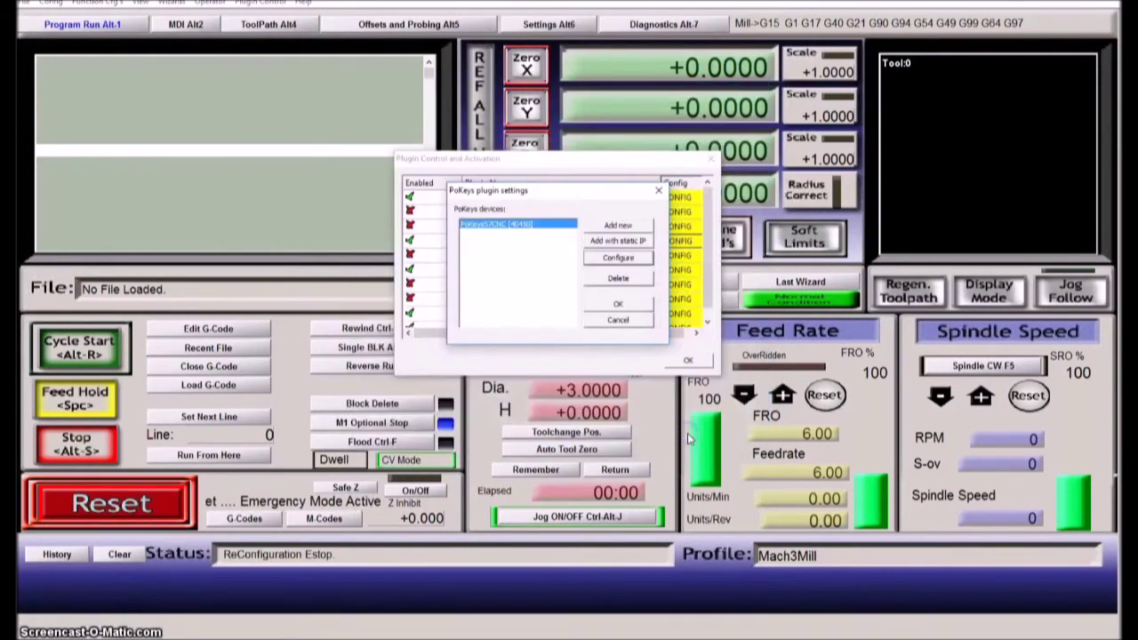
left_click(658, 190)
left_click(708, 158)
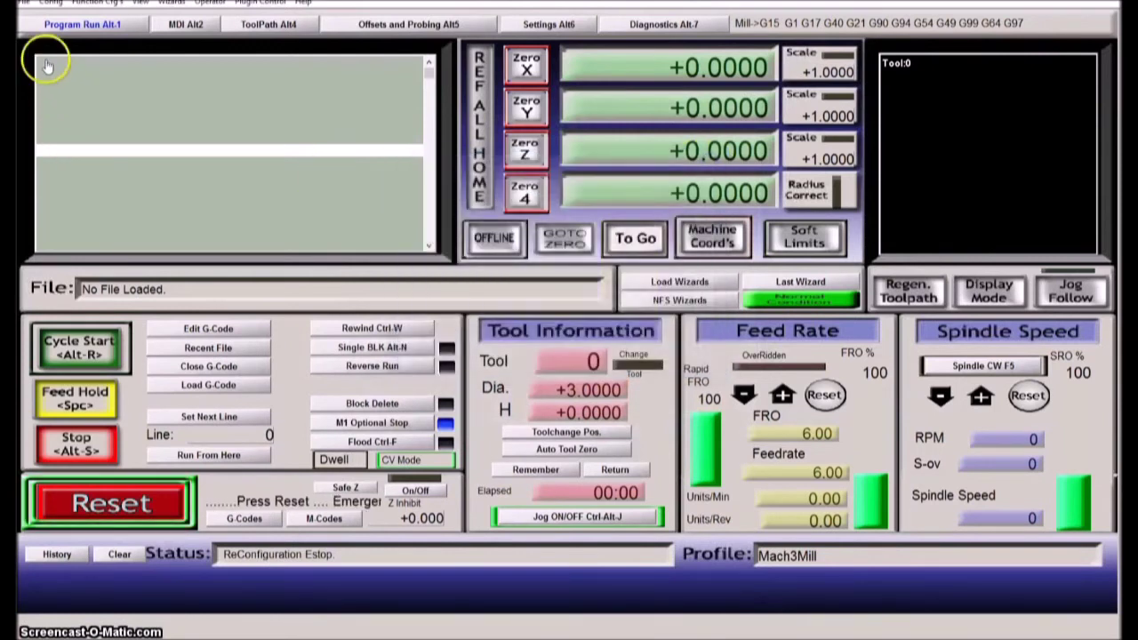
Open Ports and Pins and review the Motor Outputs and Input Signals assignments
left_click(49, 3)
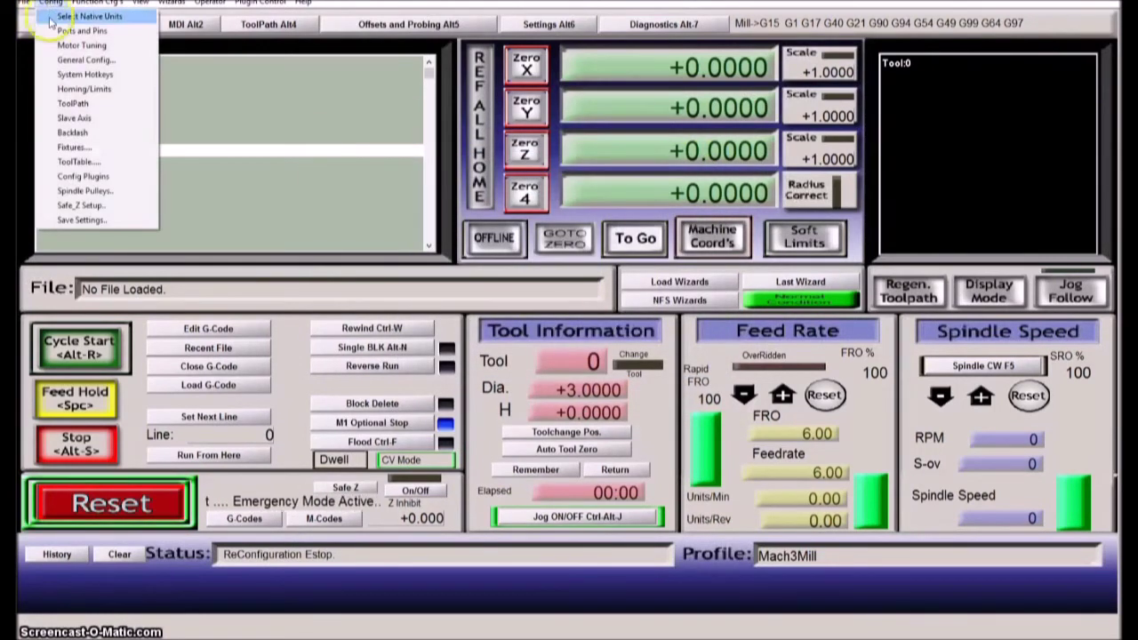
left_click(61, 32)
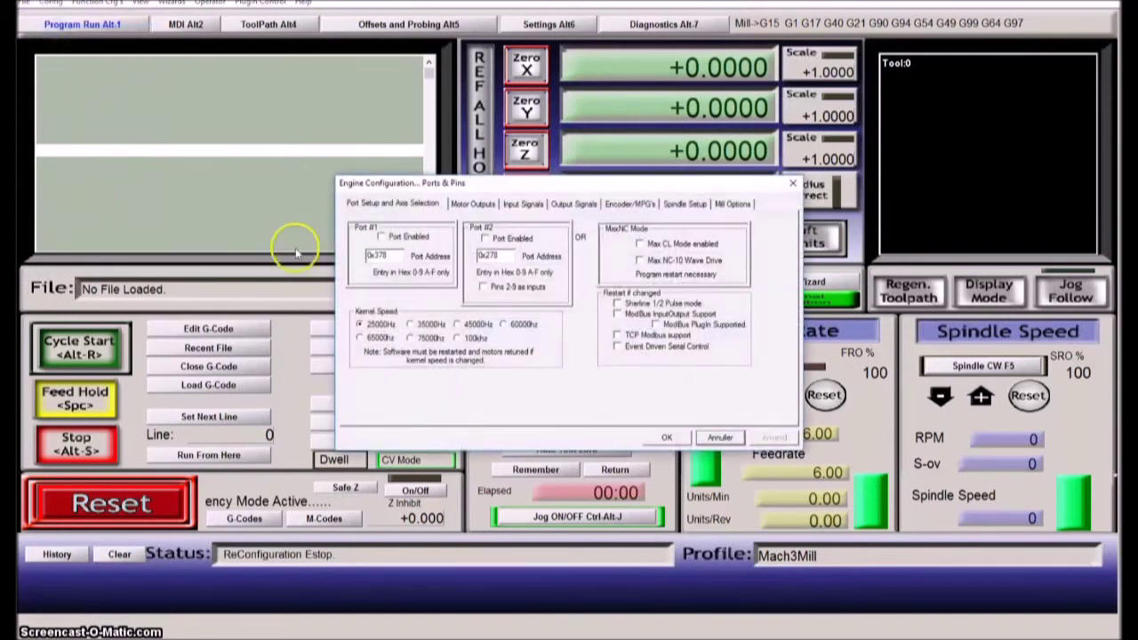
left_click(478, 203)
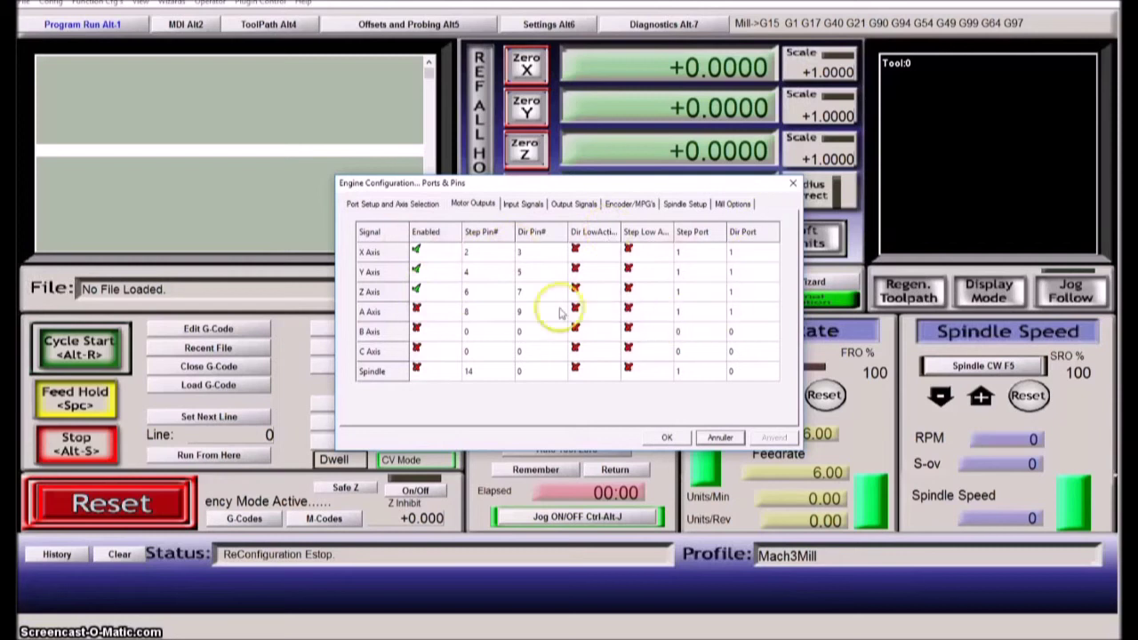
left_click(515, 207)
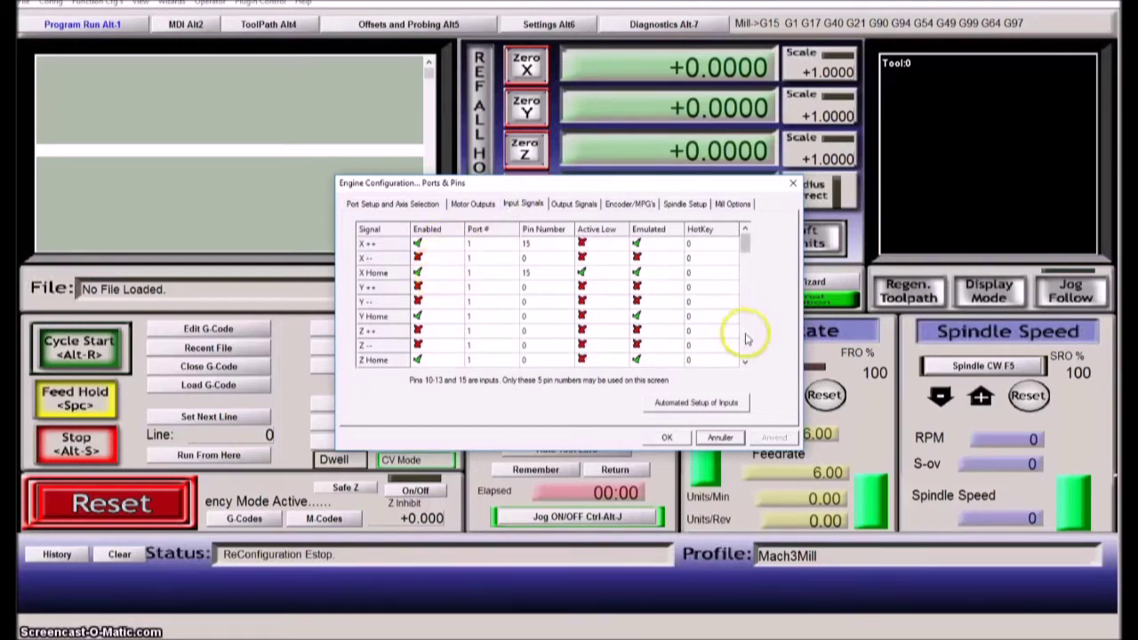
left_click(745, 361)
left_click(744, 364)
left_click(745, 365)
left_click(745, 365)
left_click(745, 364)
left_click(745, 364)
left_click(745, 364)
left_click(745, 365)
left_click(745, 364)
left_click(745, 364)
left_click(745, 364)
left_click(744, 365)
left_click(745, 365)
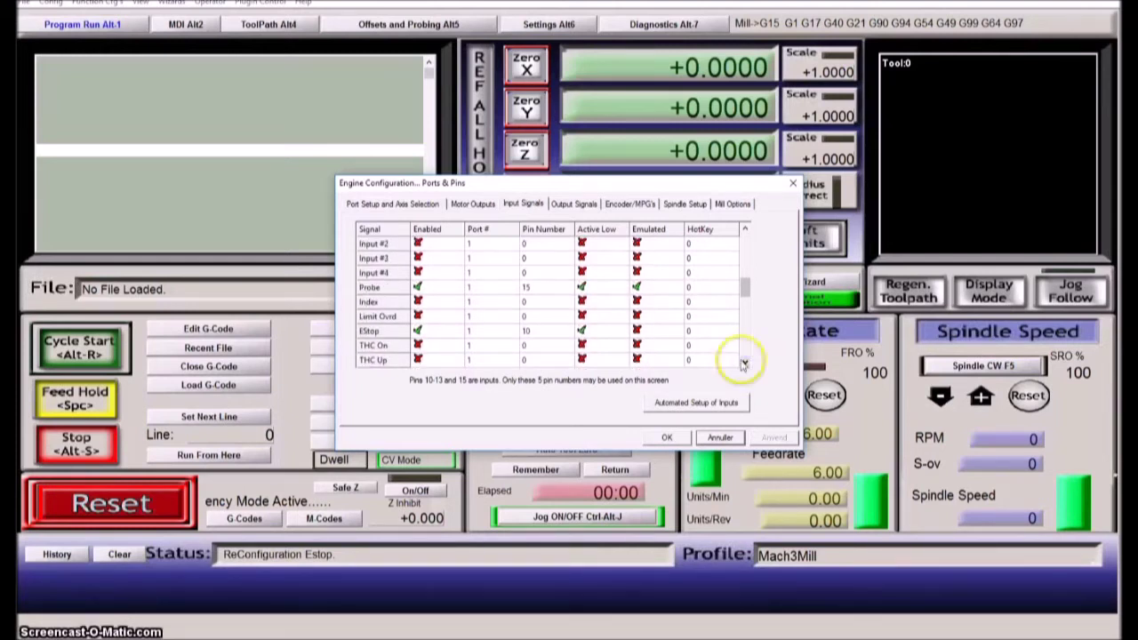
Review Output Signals and Spindle Setup (mist output 4, flood output 3), then close unchanged
left_click(572, 204)
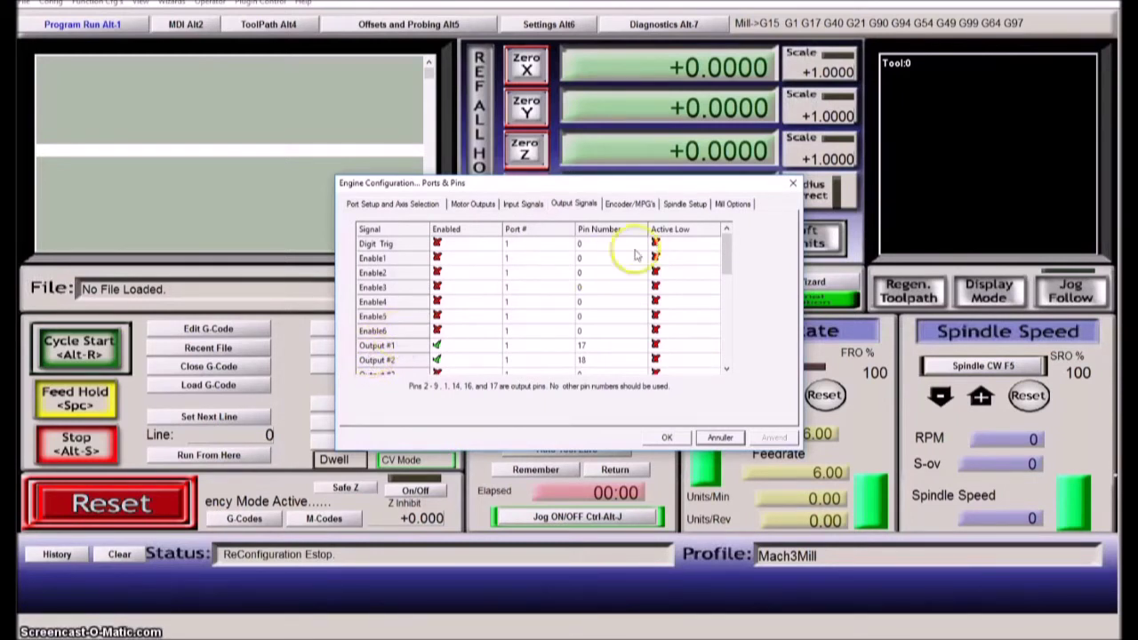
left_click(683, 204)
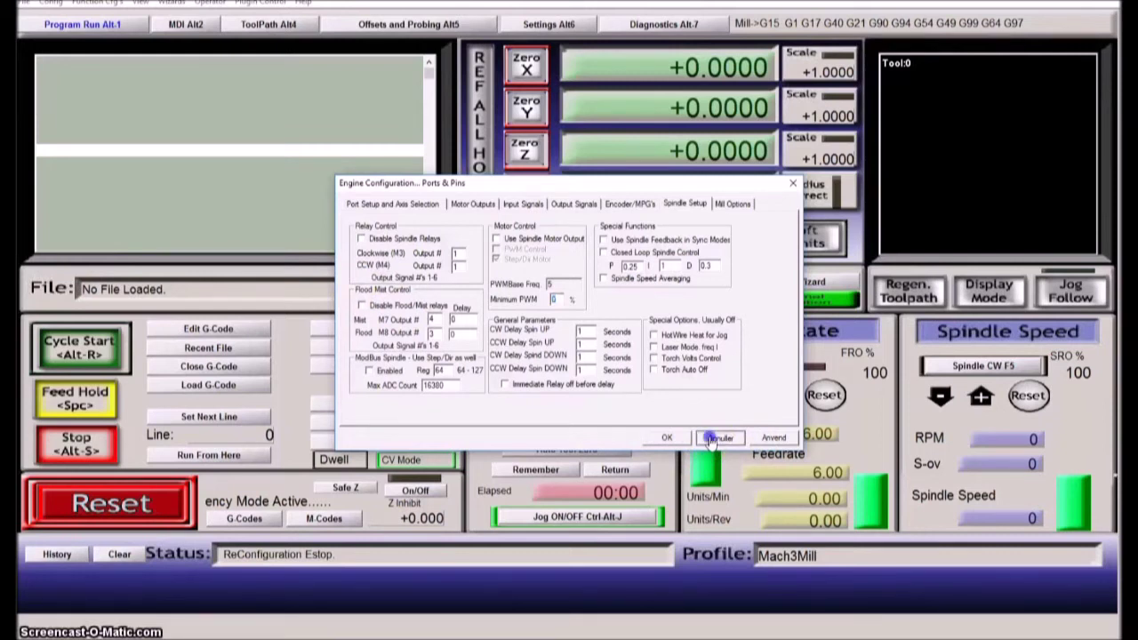
left_click(718, 438)
left_click(50, 4)
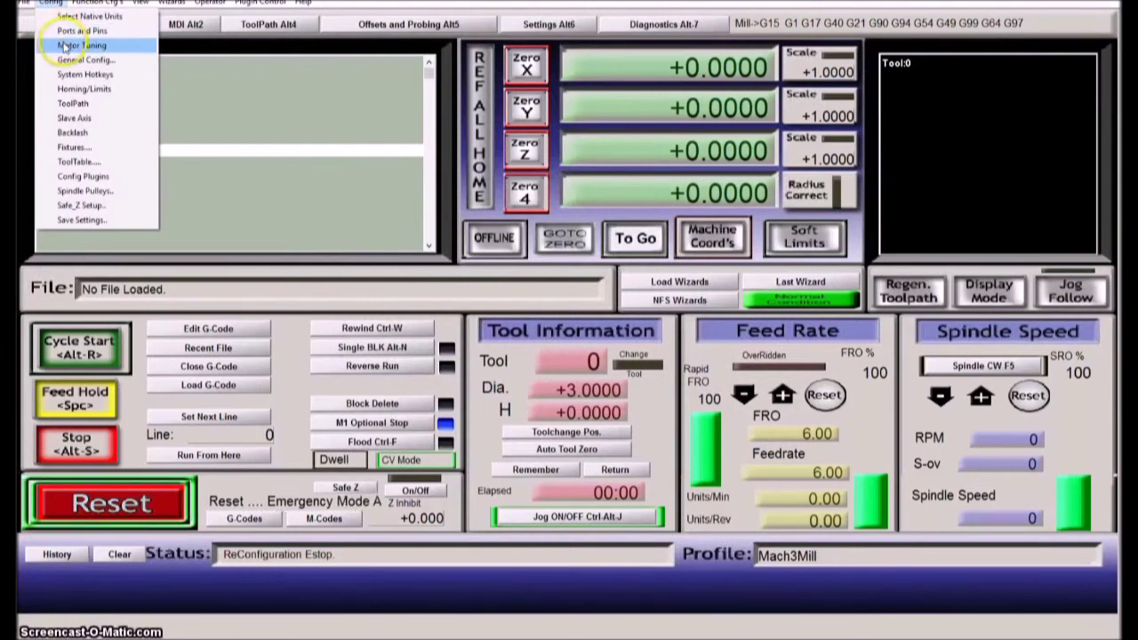
left_click(64, 44)
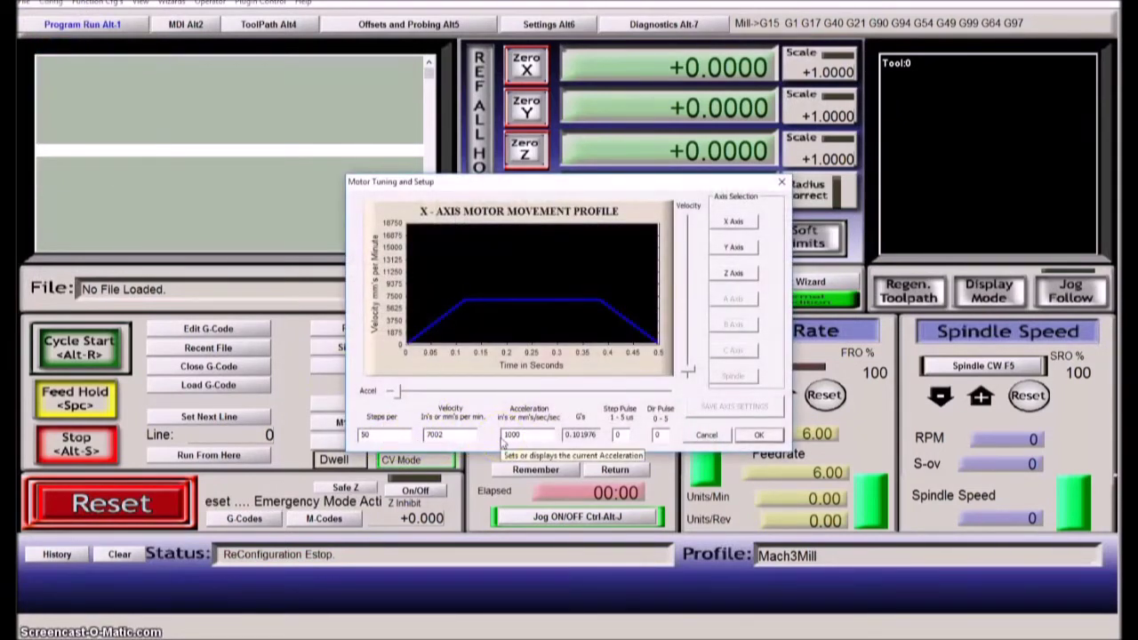
left_click(408, 434)
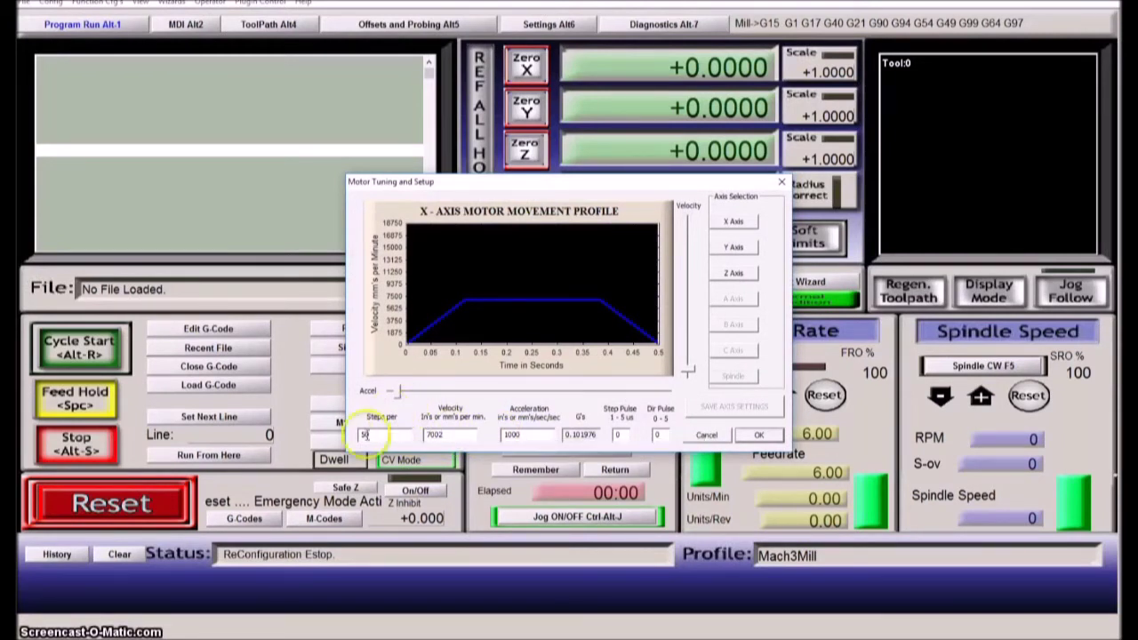
left_click(718, 437)
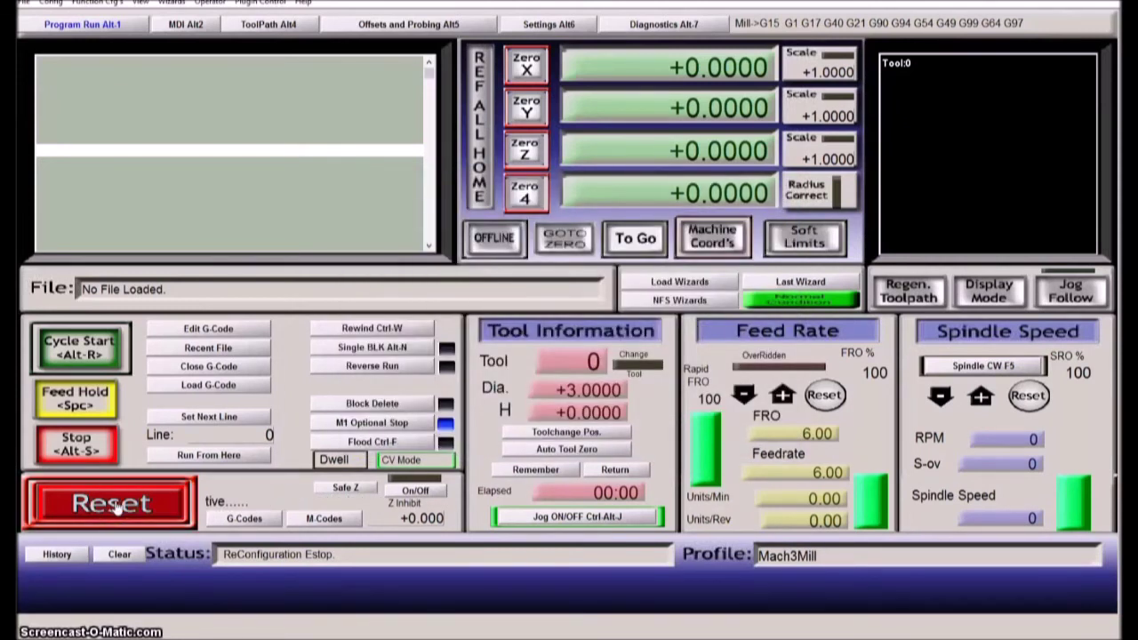
Reset the emergency stop and jog Y up and back, then X back and forth with arrow keys
left_click(114, 503)
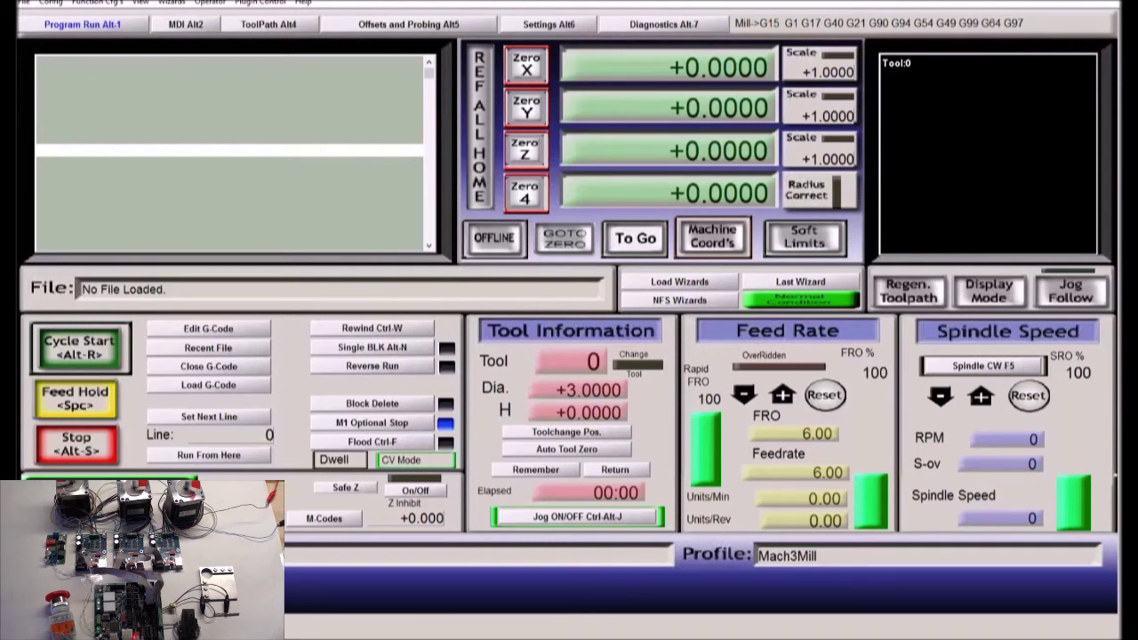
key("Up")
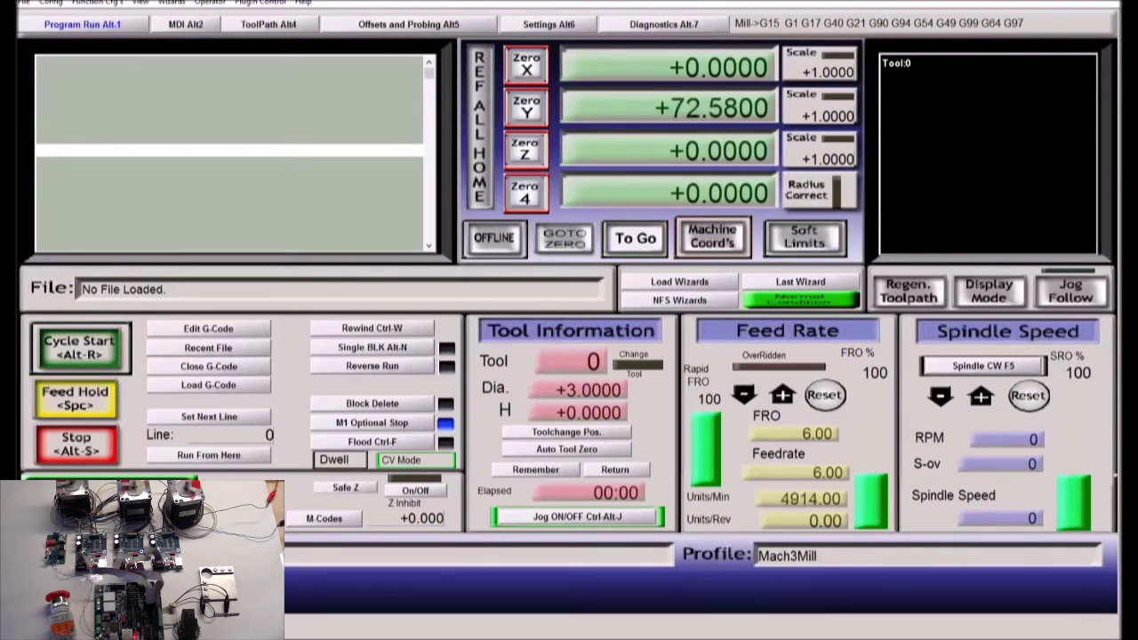
key("Down")
key("Right")
key("Left")
key("Right")
Jog Z with Page Up/Down to about 52.19, then nudge X to settle near 31.5
key("Page_Up")
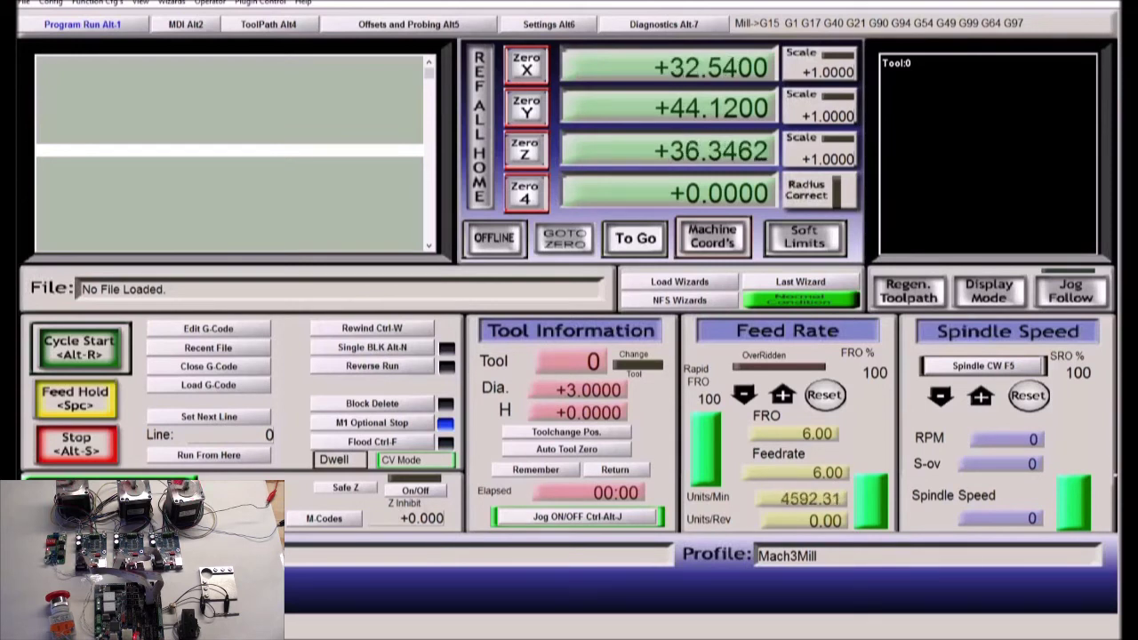
key("Page_Down")
key("Page_Up")
key("Page_Down")
key("Page_Up")
key("Page_Down")
key("Page_Up")
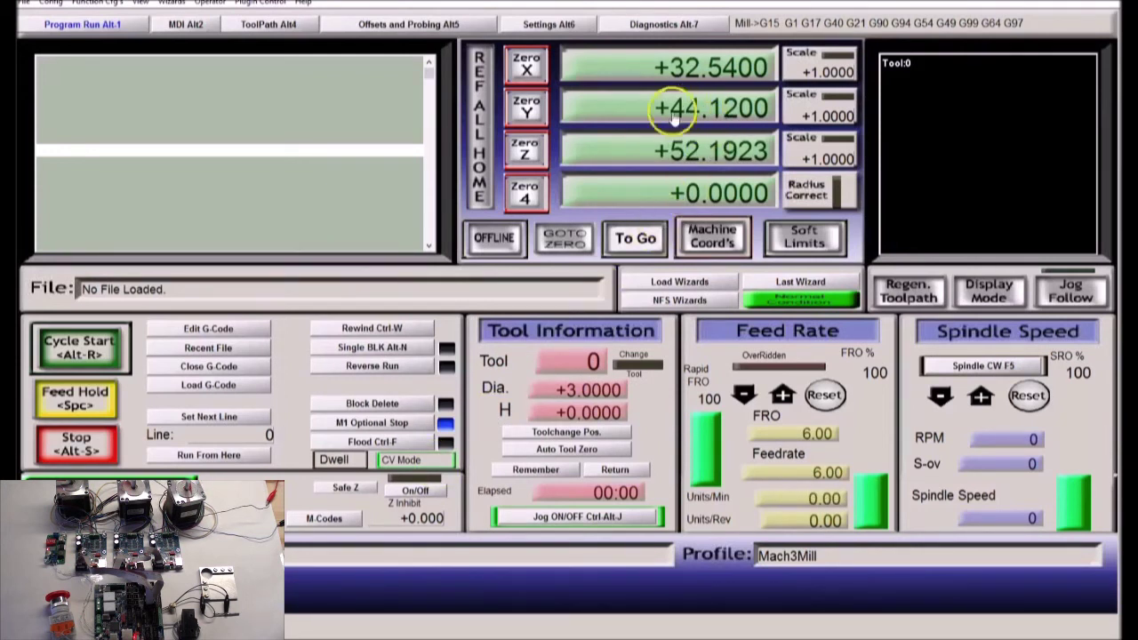
key("Left")
key("Right")
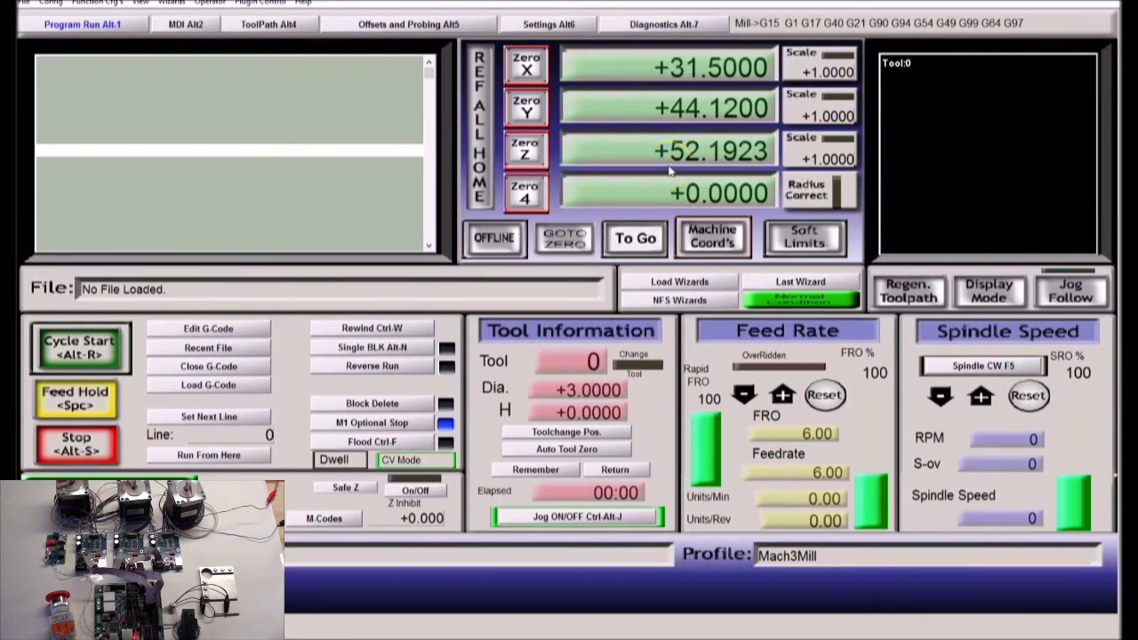